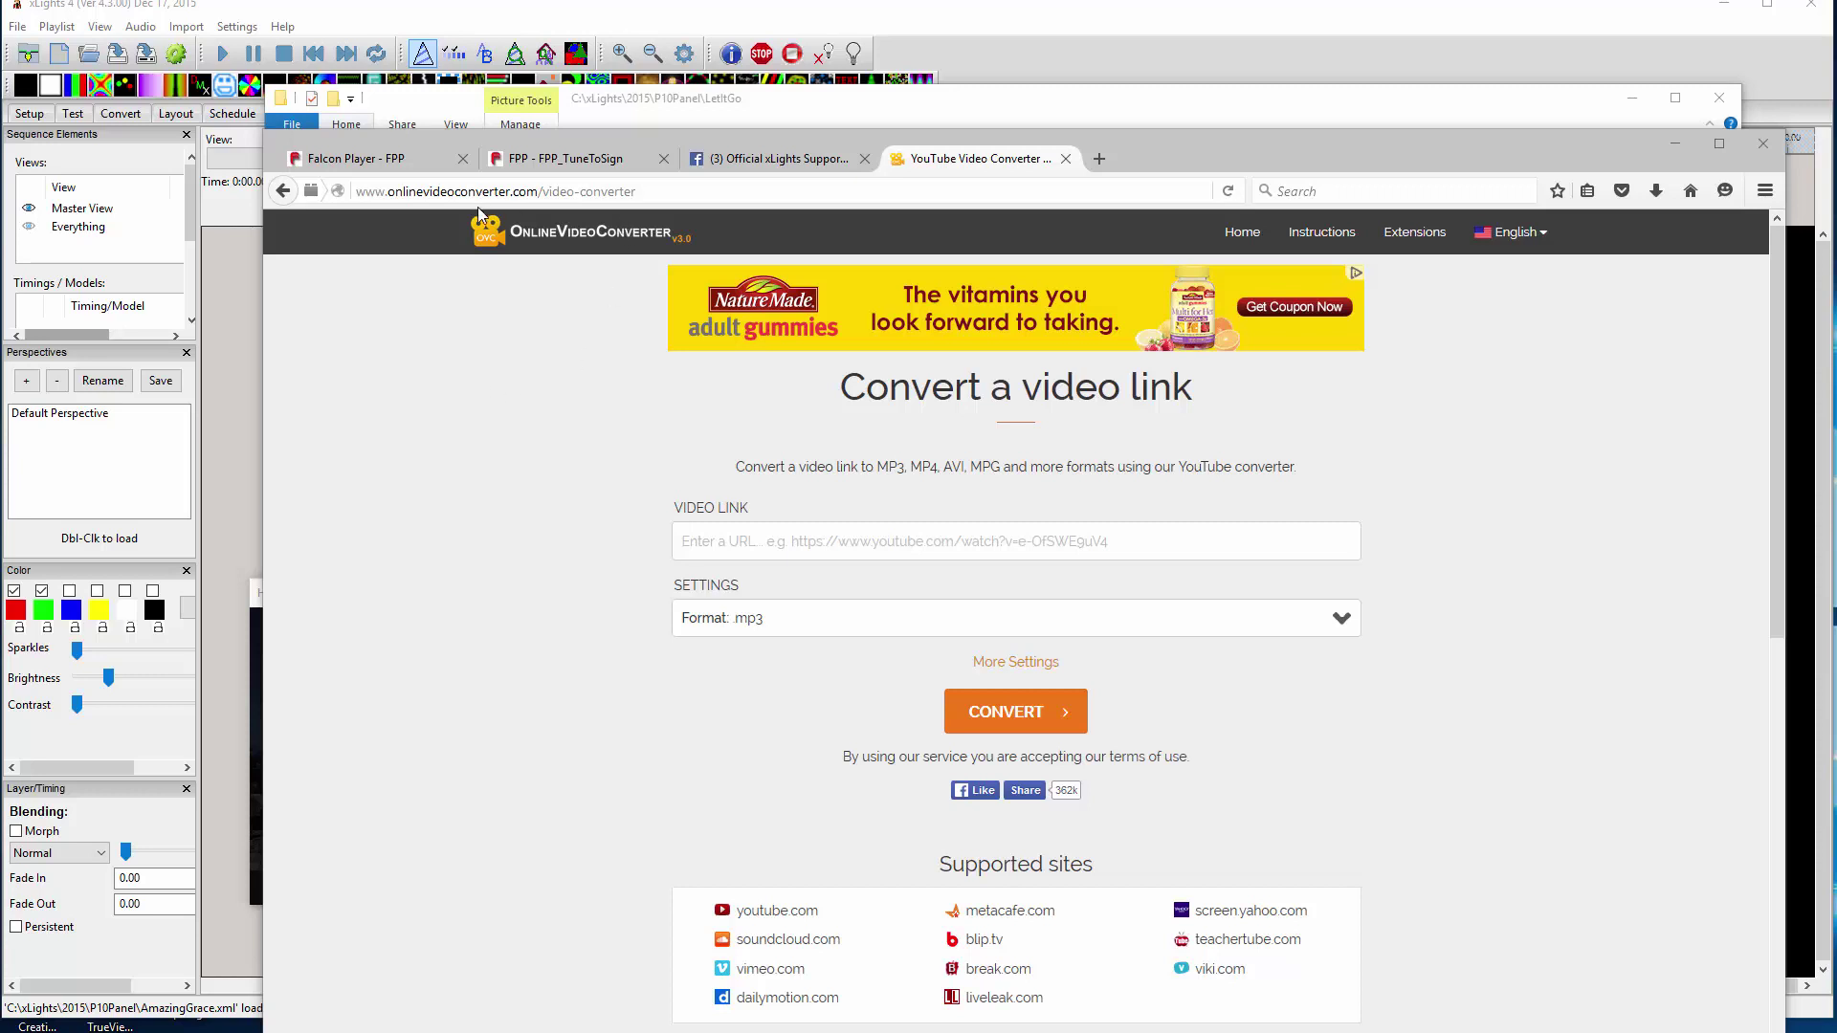
# Switch OnlineVideoConverter's output format from mp3 to mp4
pyautogui.click(685, 191)
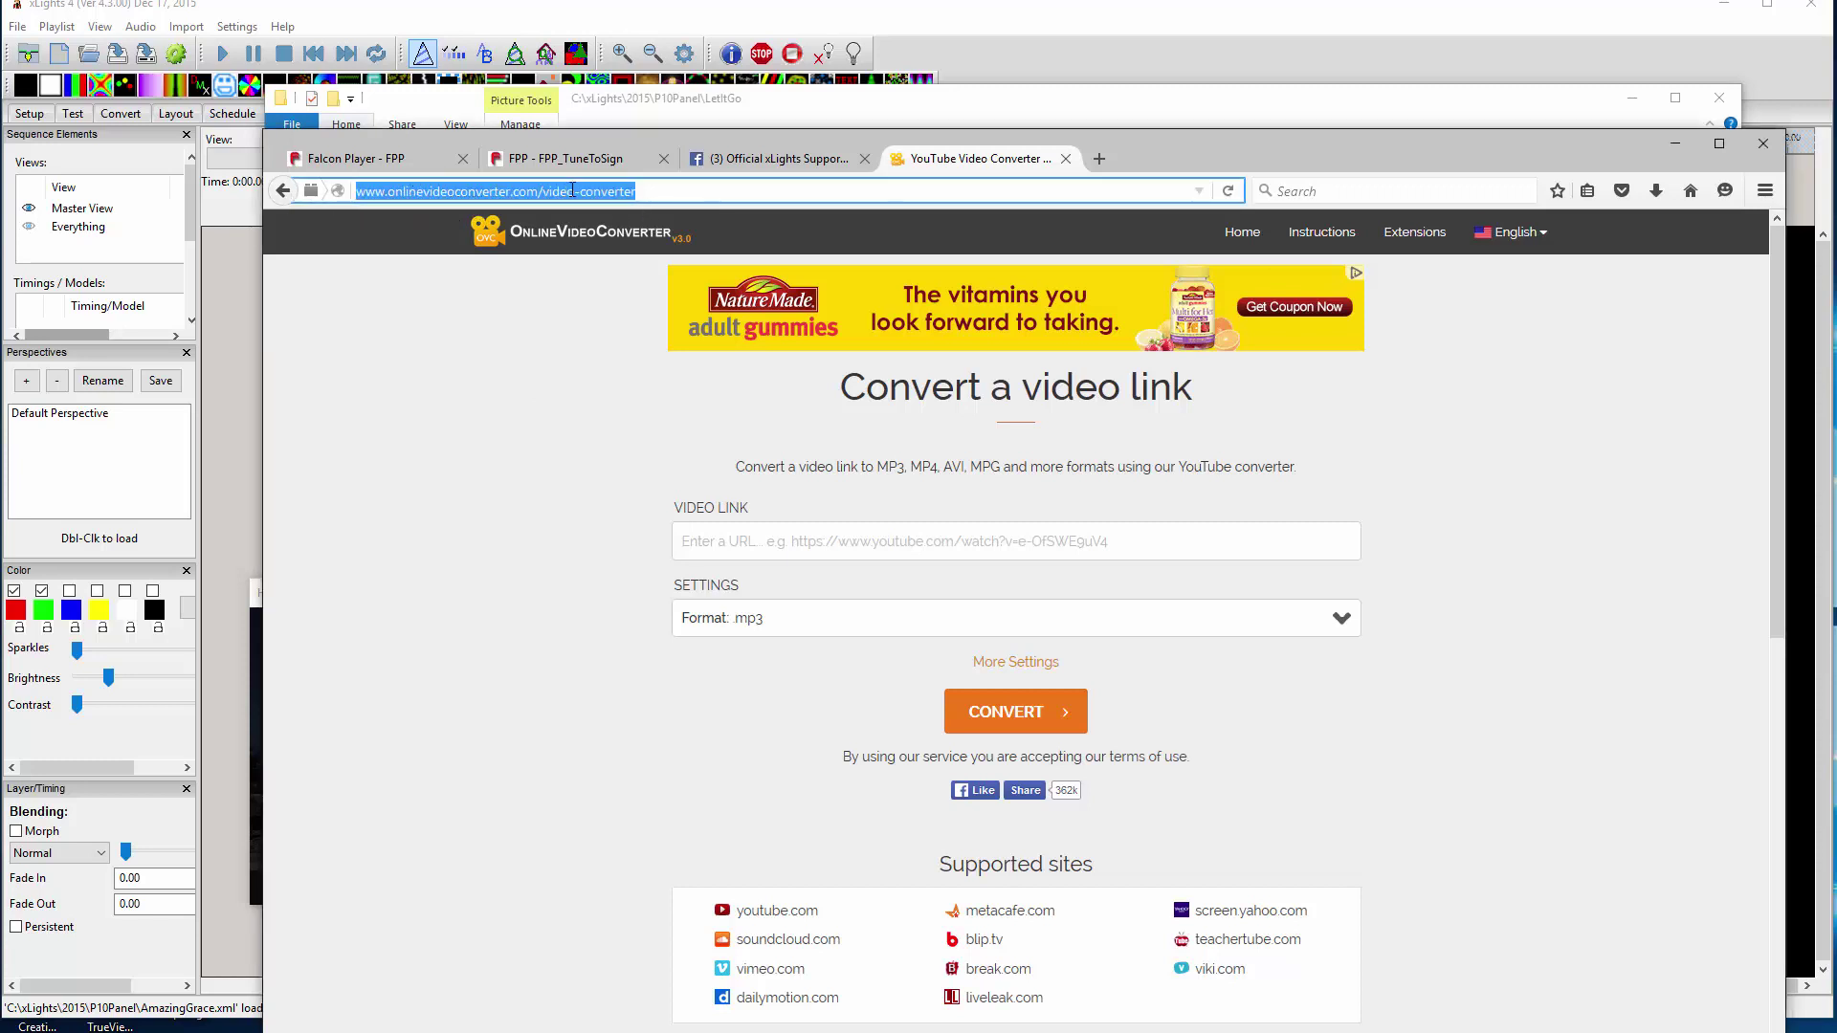
pyautogui.click(806, 532)
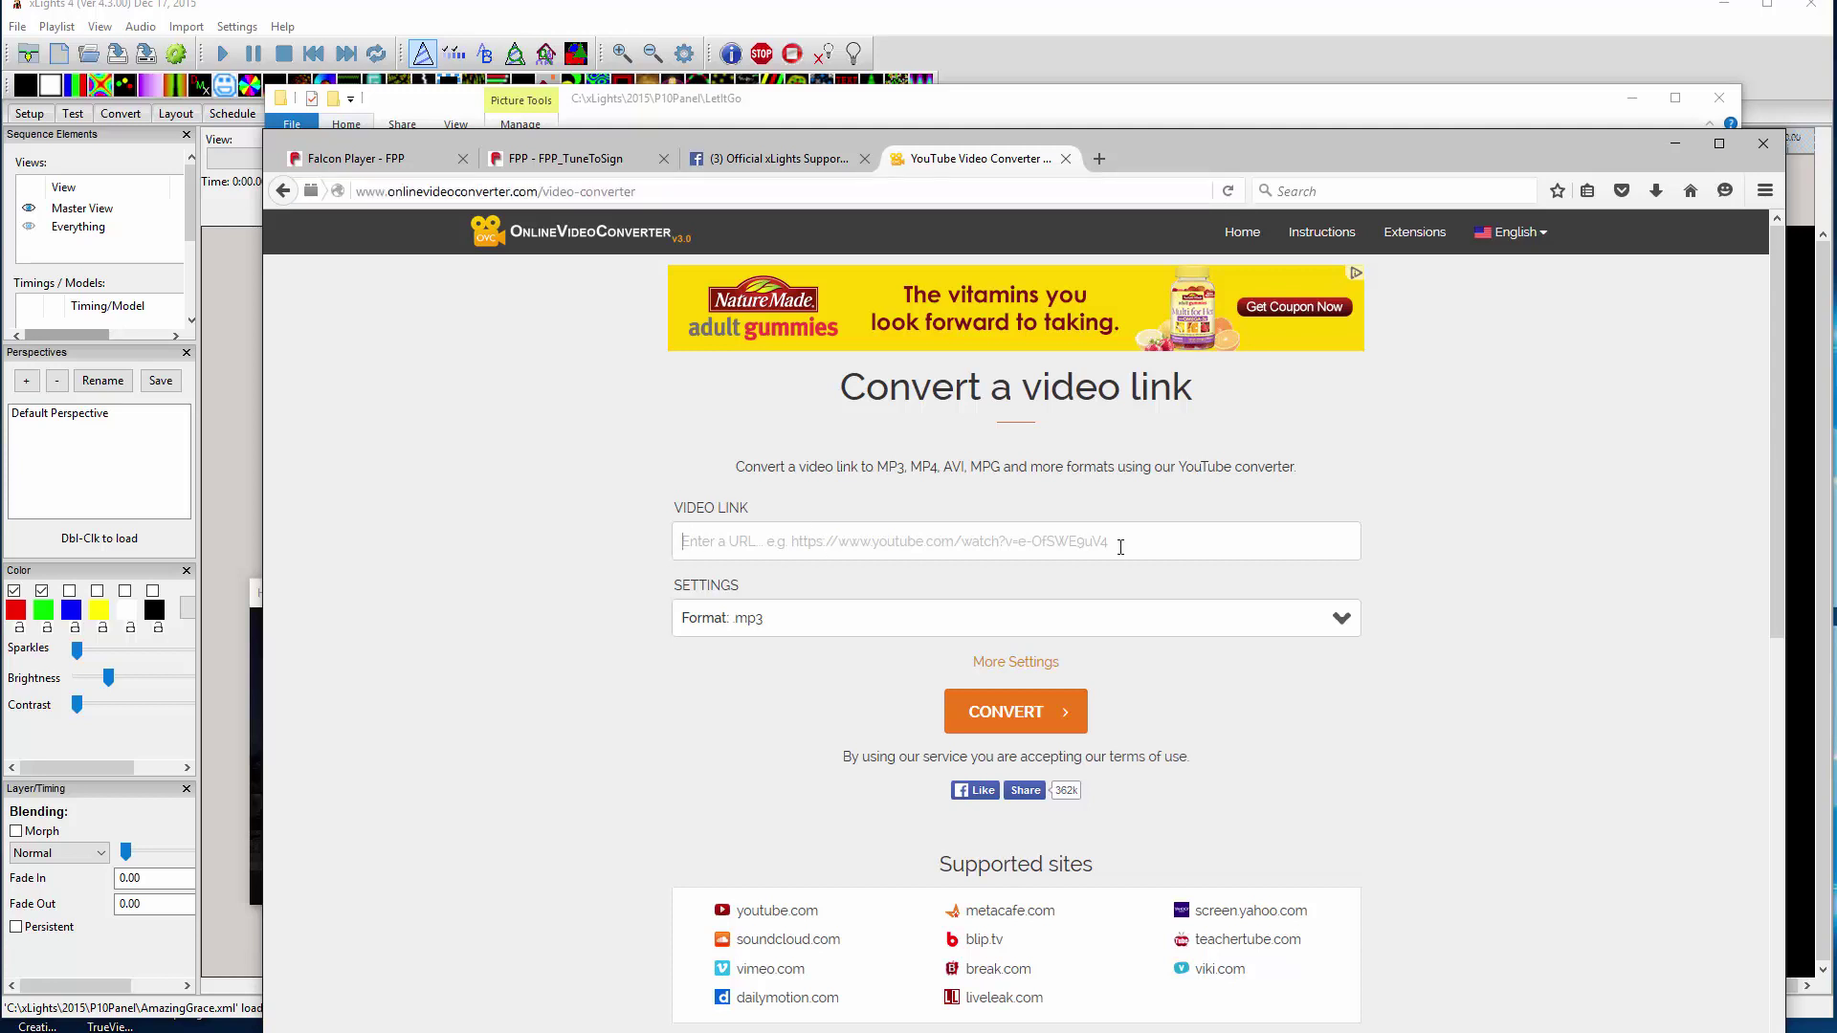
pyautogui.click(1342, 620)
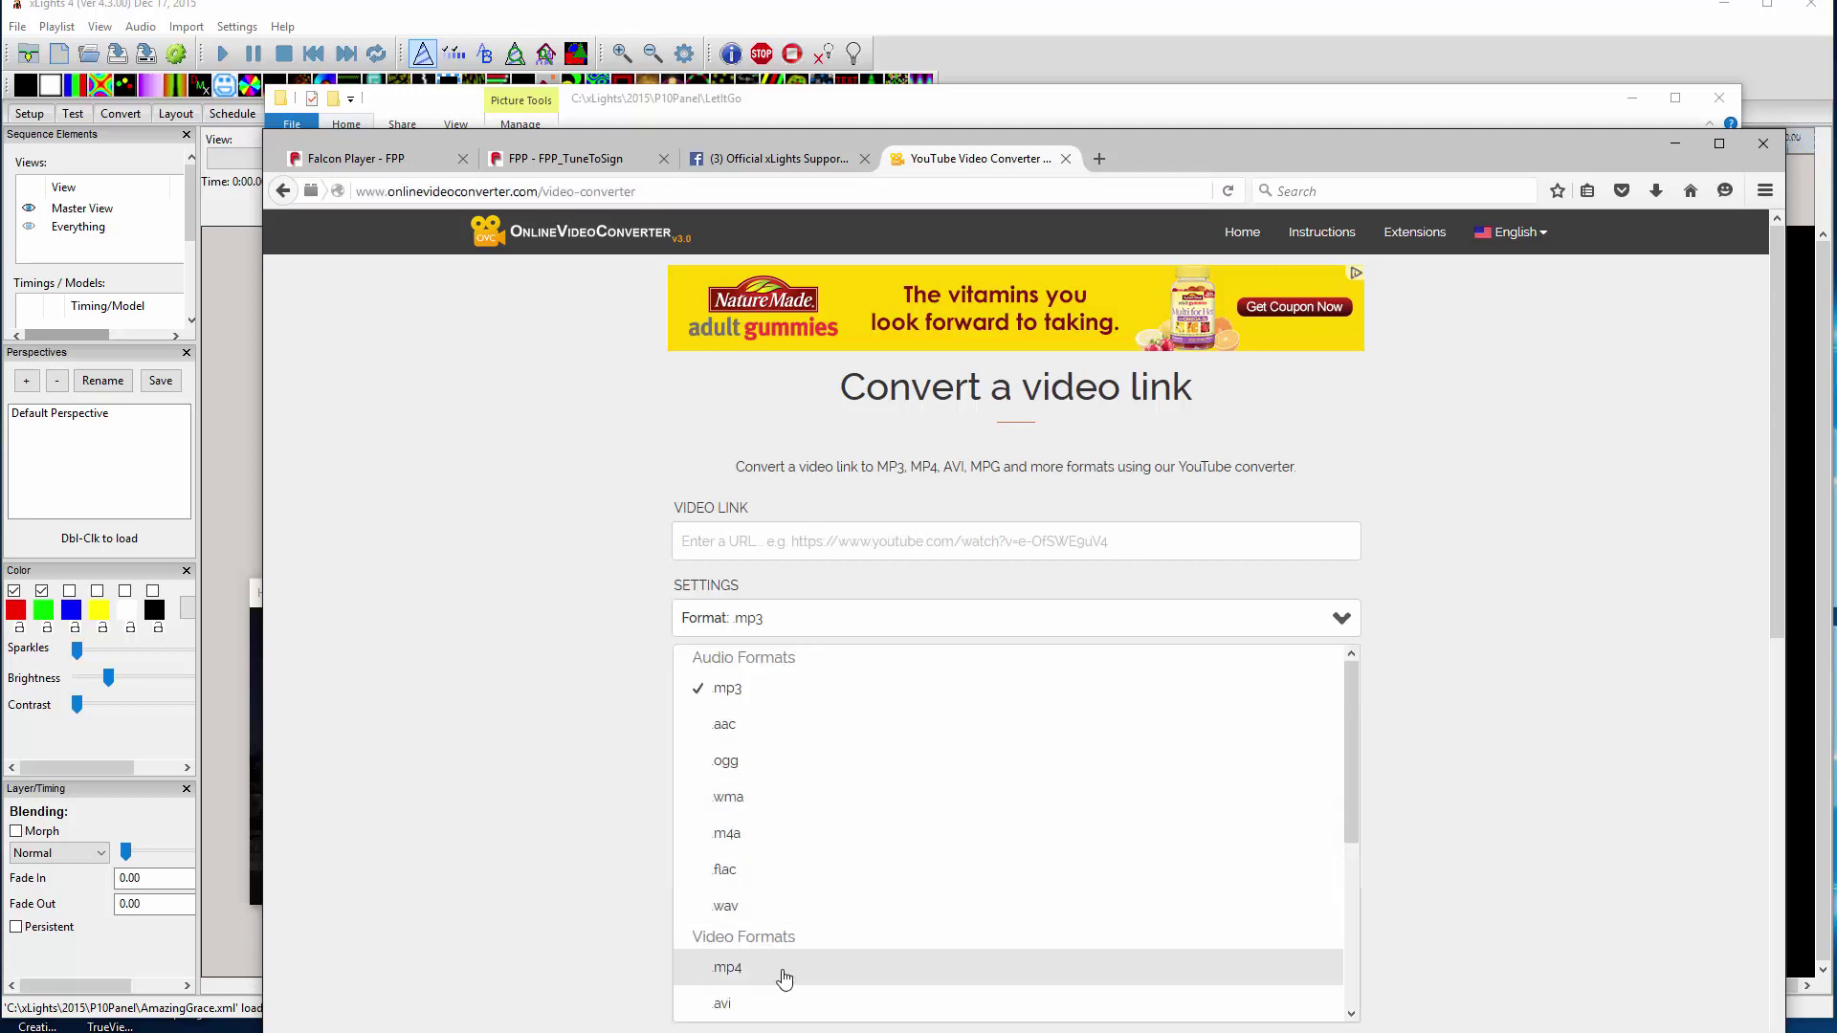
pyautogui.click(784, 970)
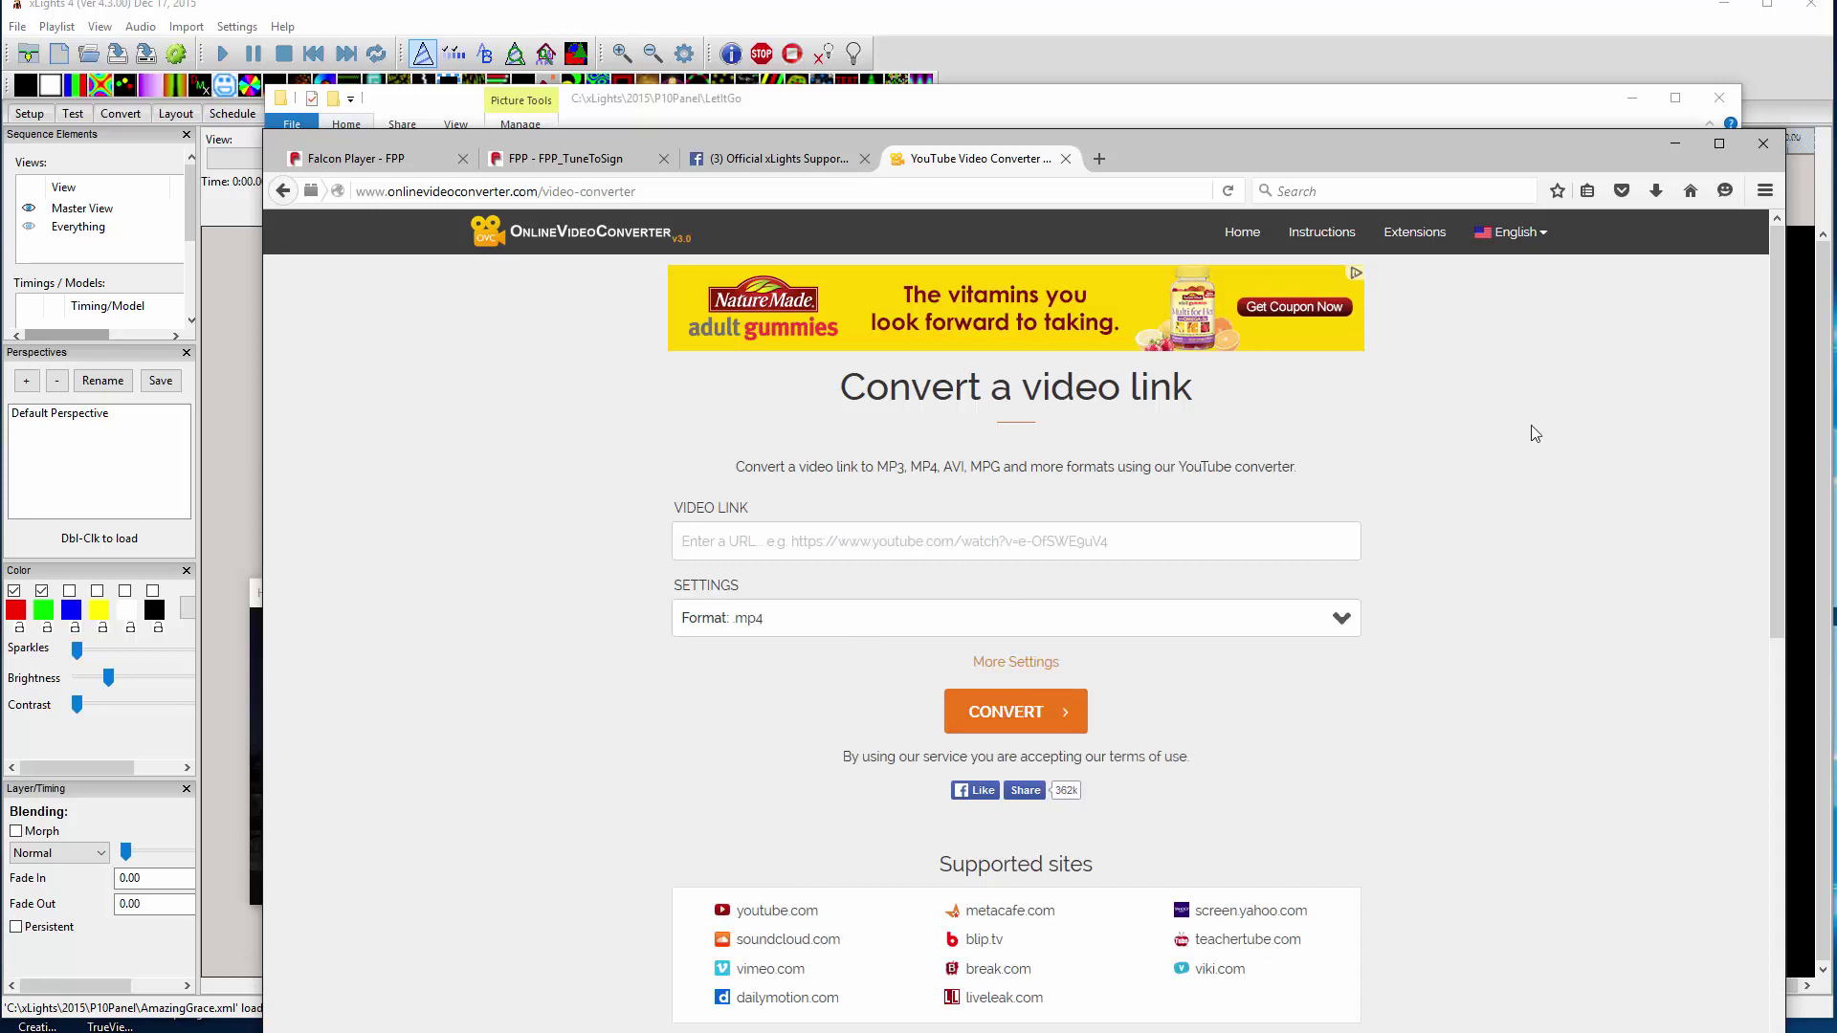
# Preview Frozen.mp4 in Movies & TV, then close the player
pyautogui.click(1680, 143)
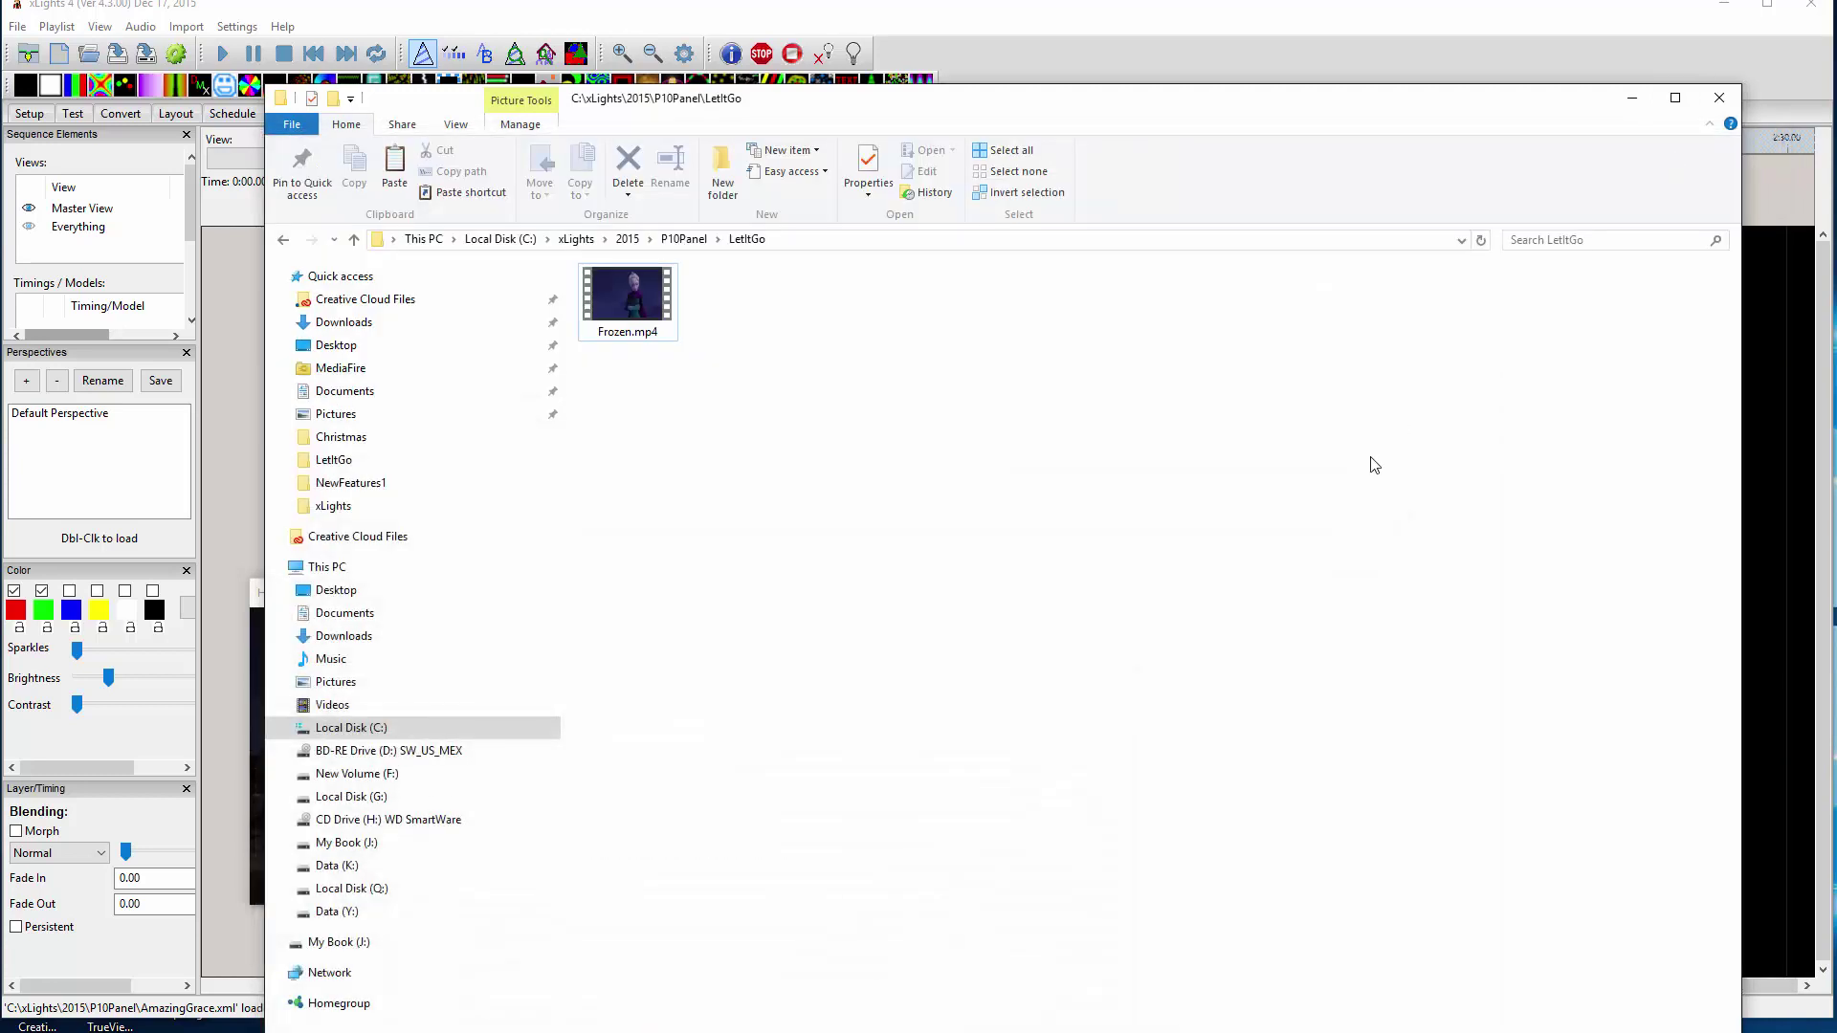
pyautogui.doubleClick(633, 308)
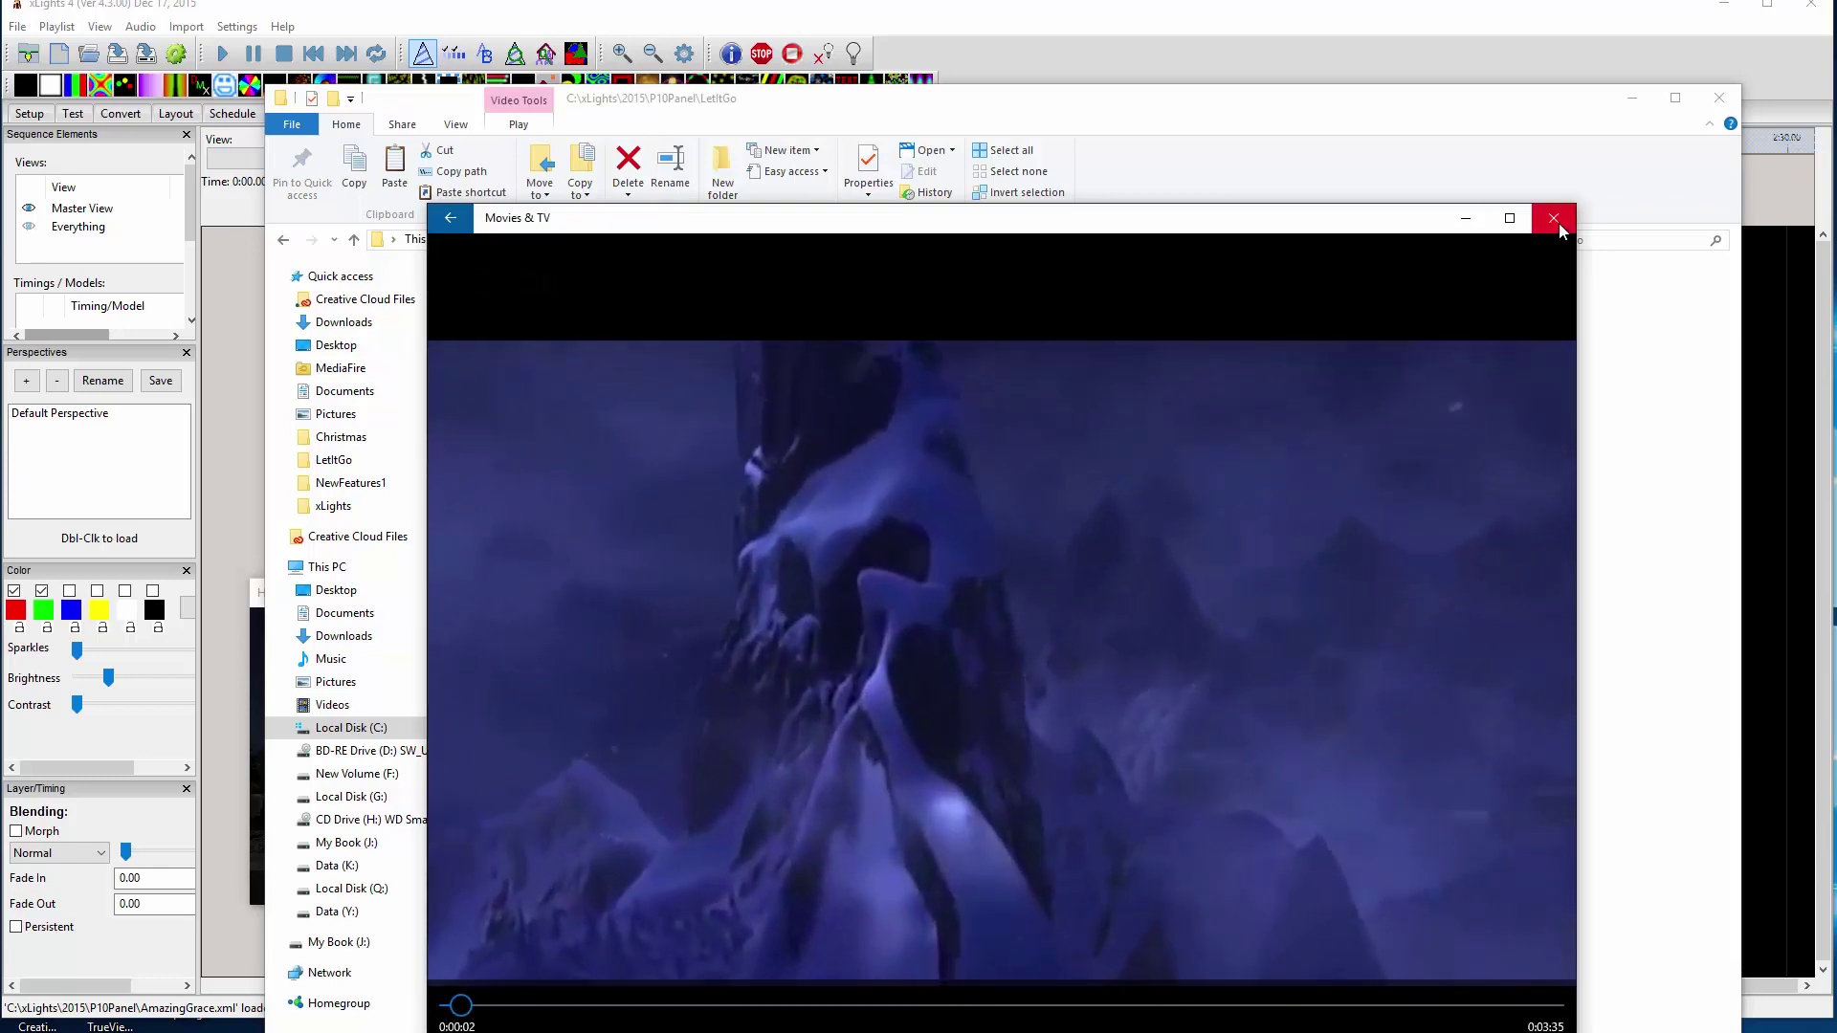
pyautogui.click(1554, 218)
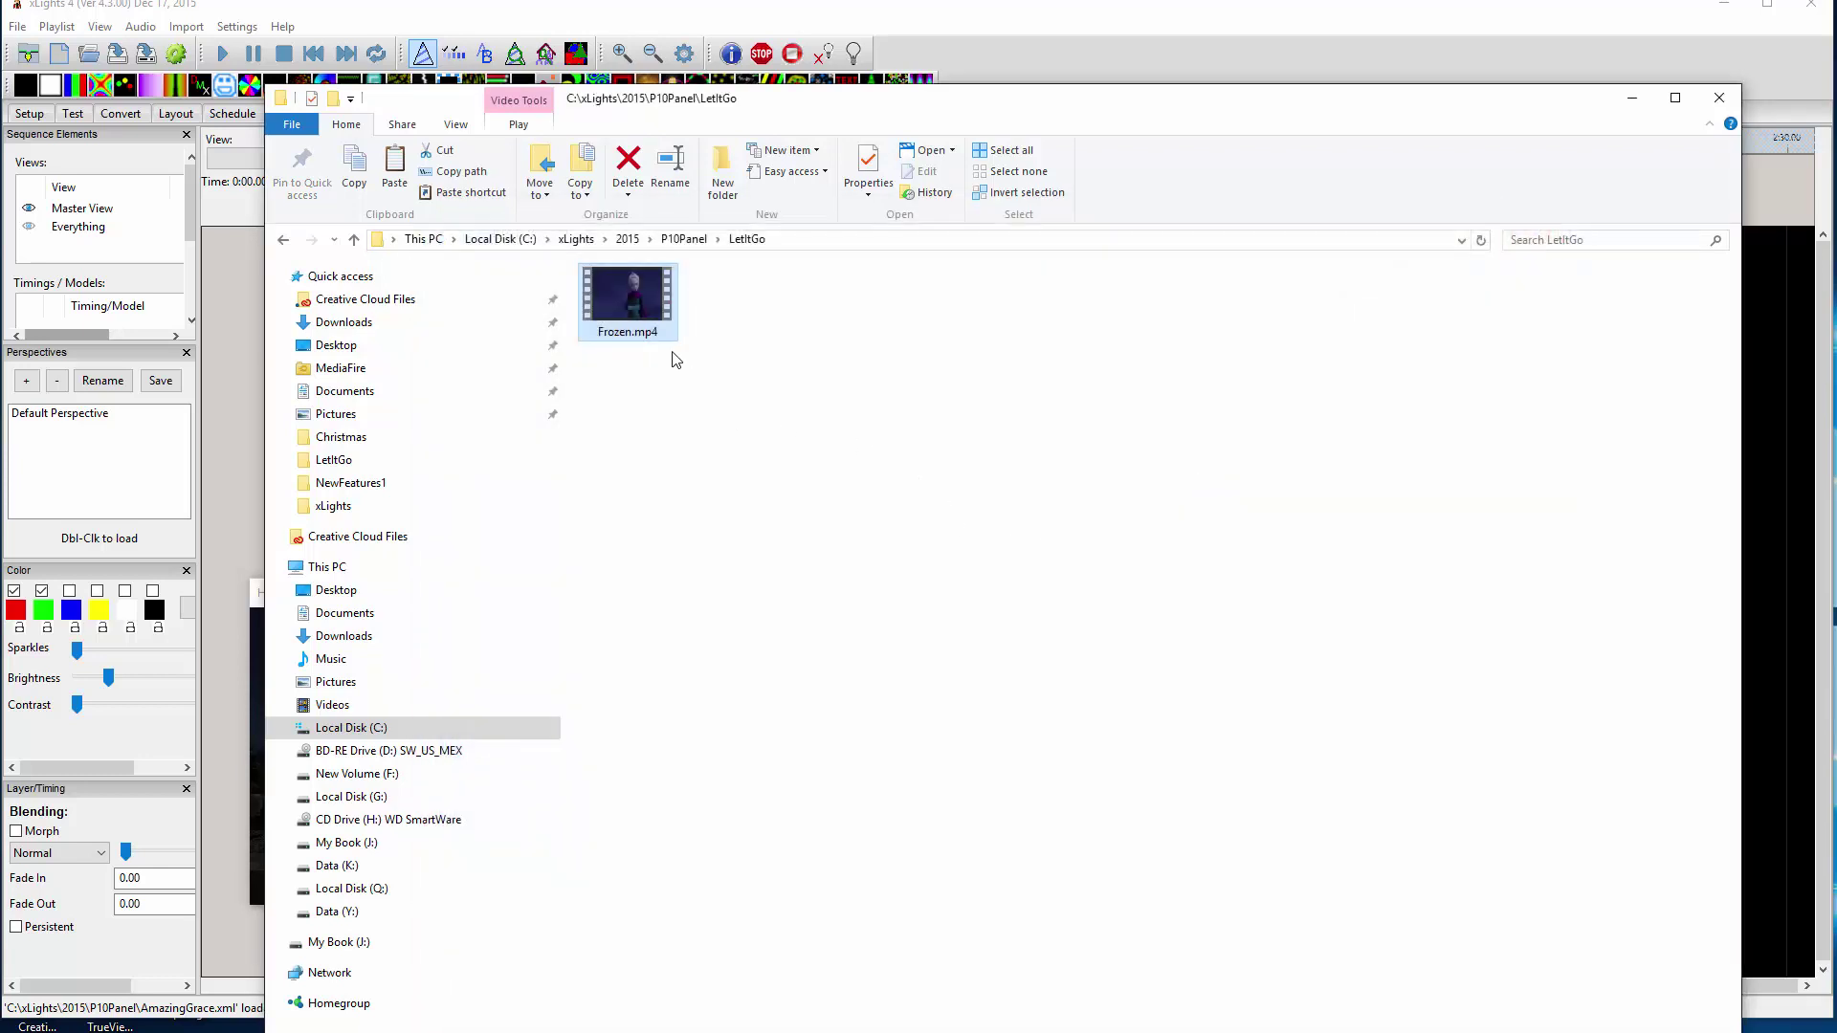
# Go up to the P10Panel folder and back into LetItGo
pyautogui.moveTo(638, 304)
pyautogui.click(700, 240)
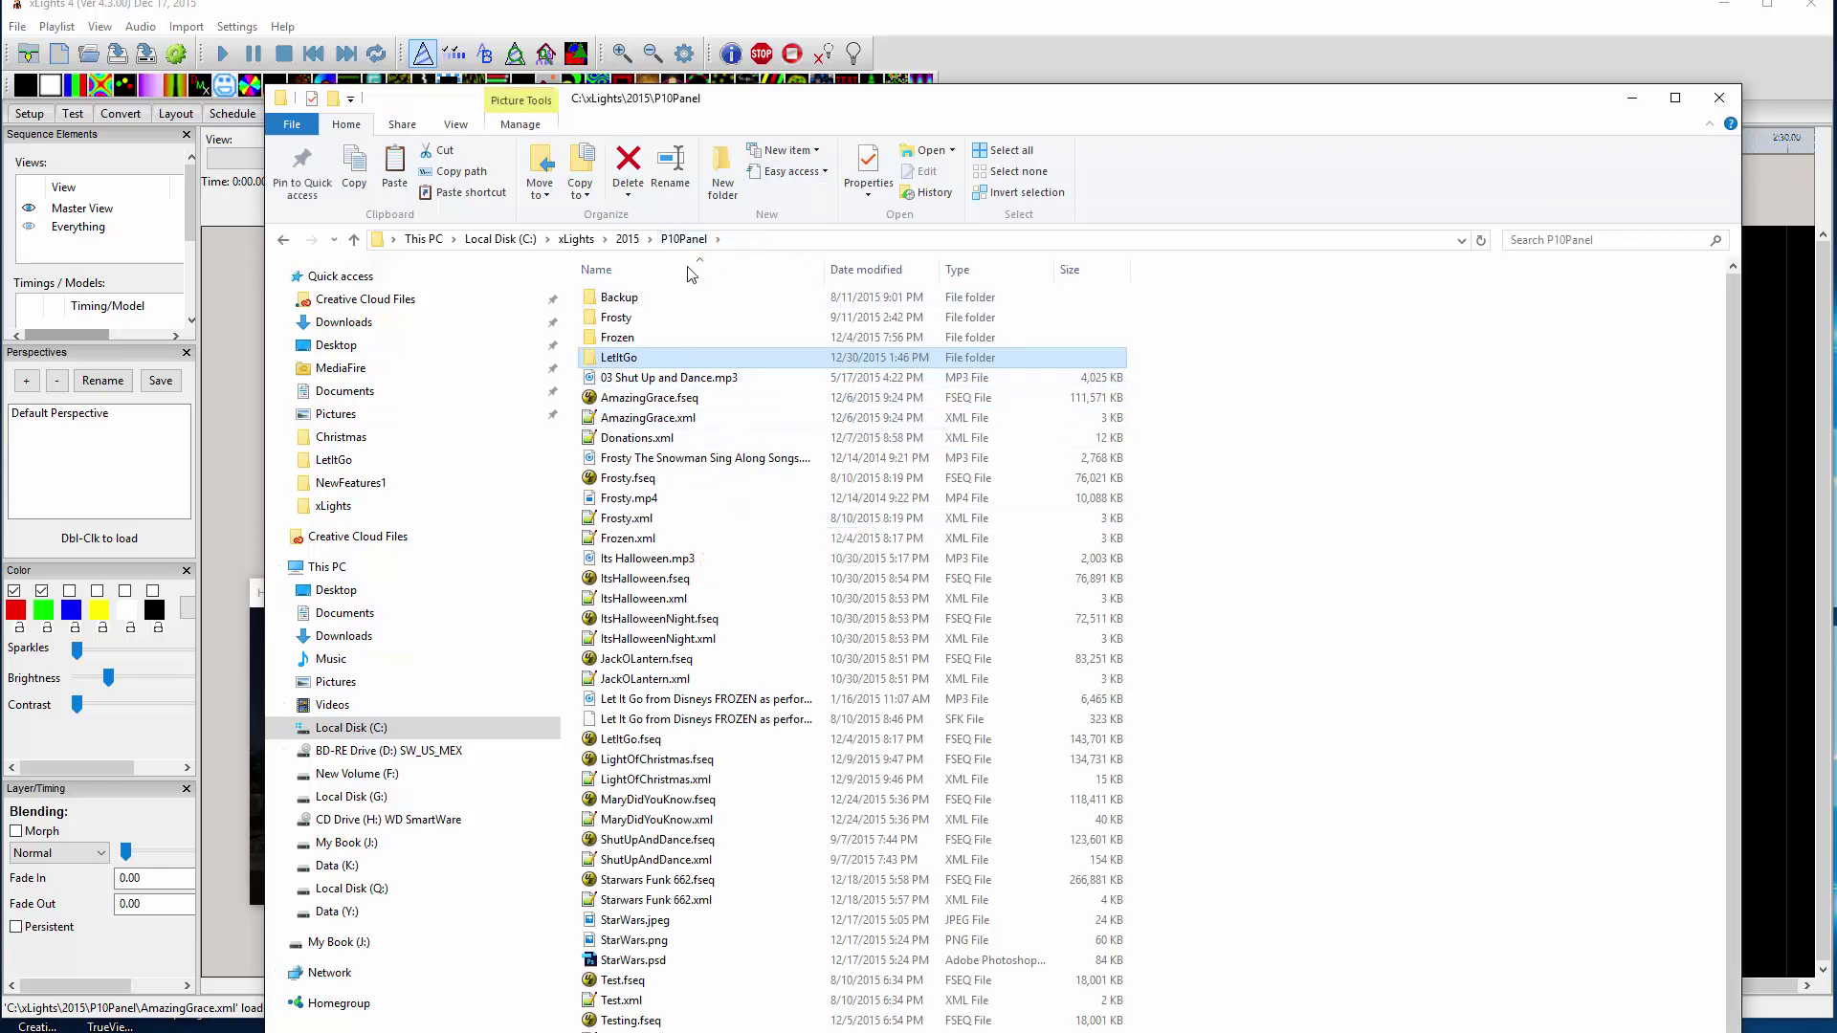
pyautogui.doubleClick(620, 358)
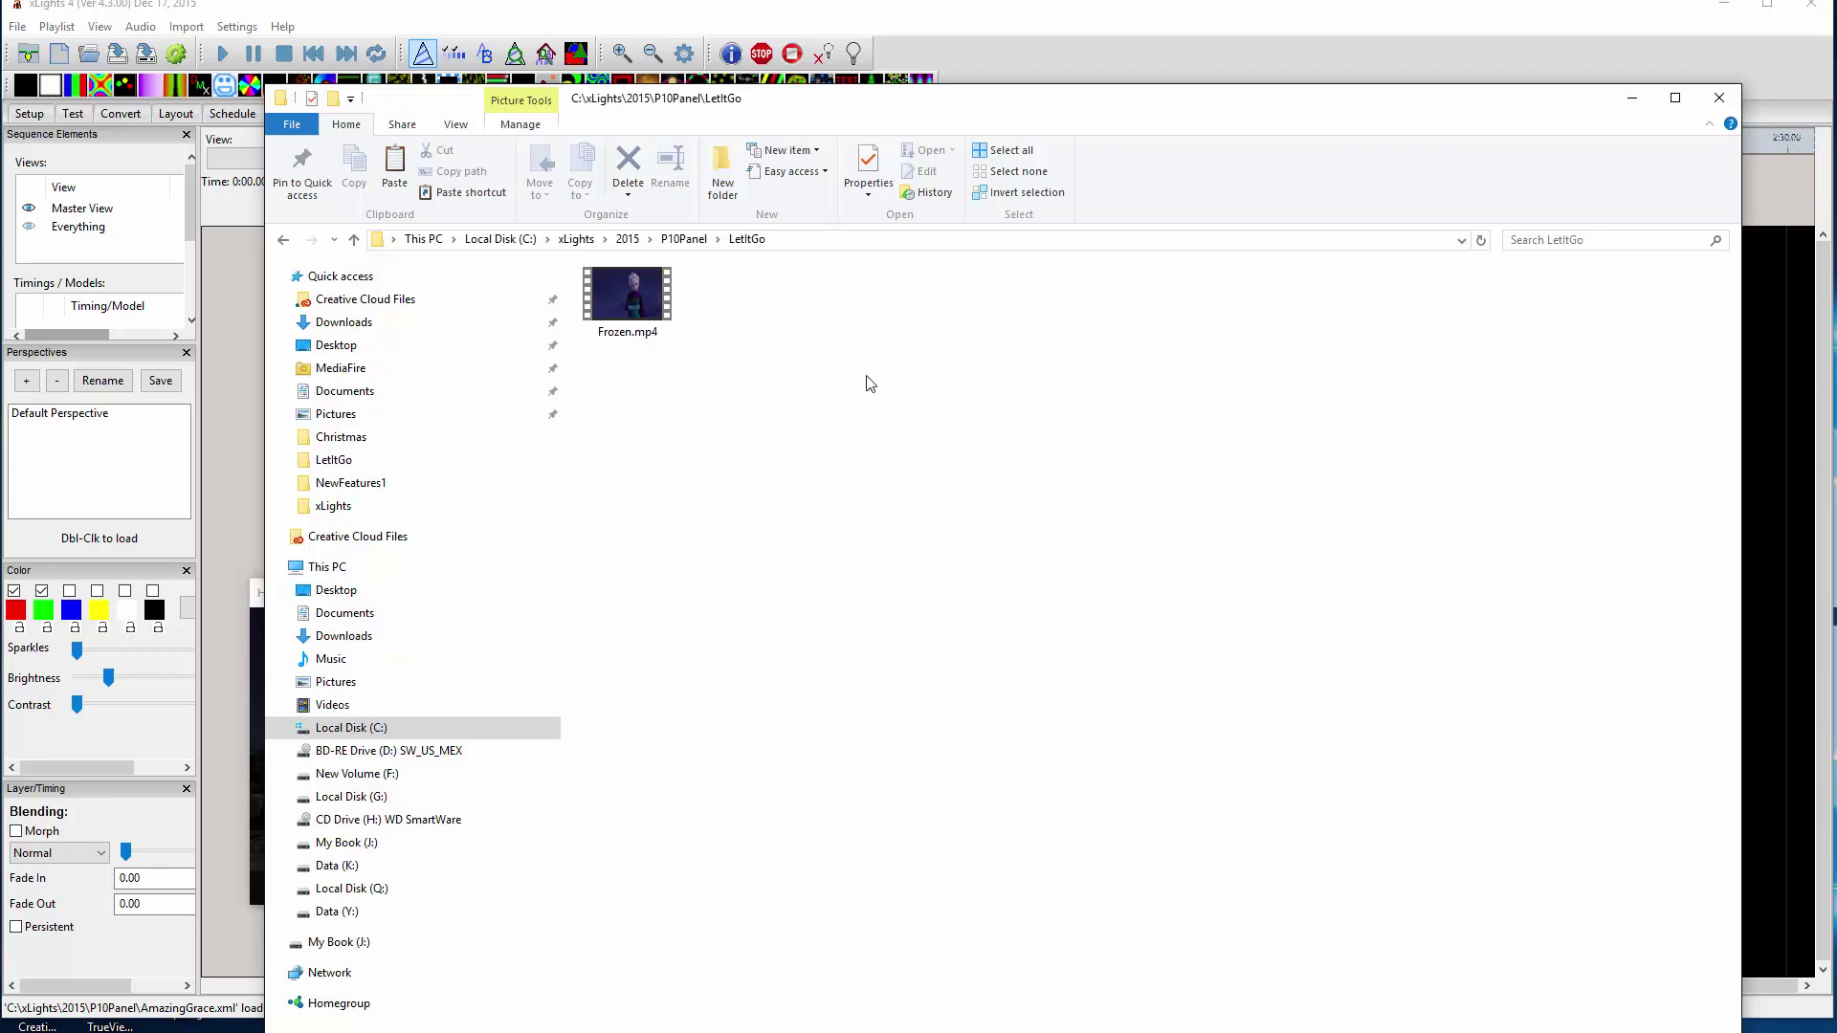
# Open a command window in the LetItGo folder
pyautogui.rightClick(867, 382)
pyautogui.click(982, 551)
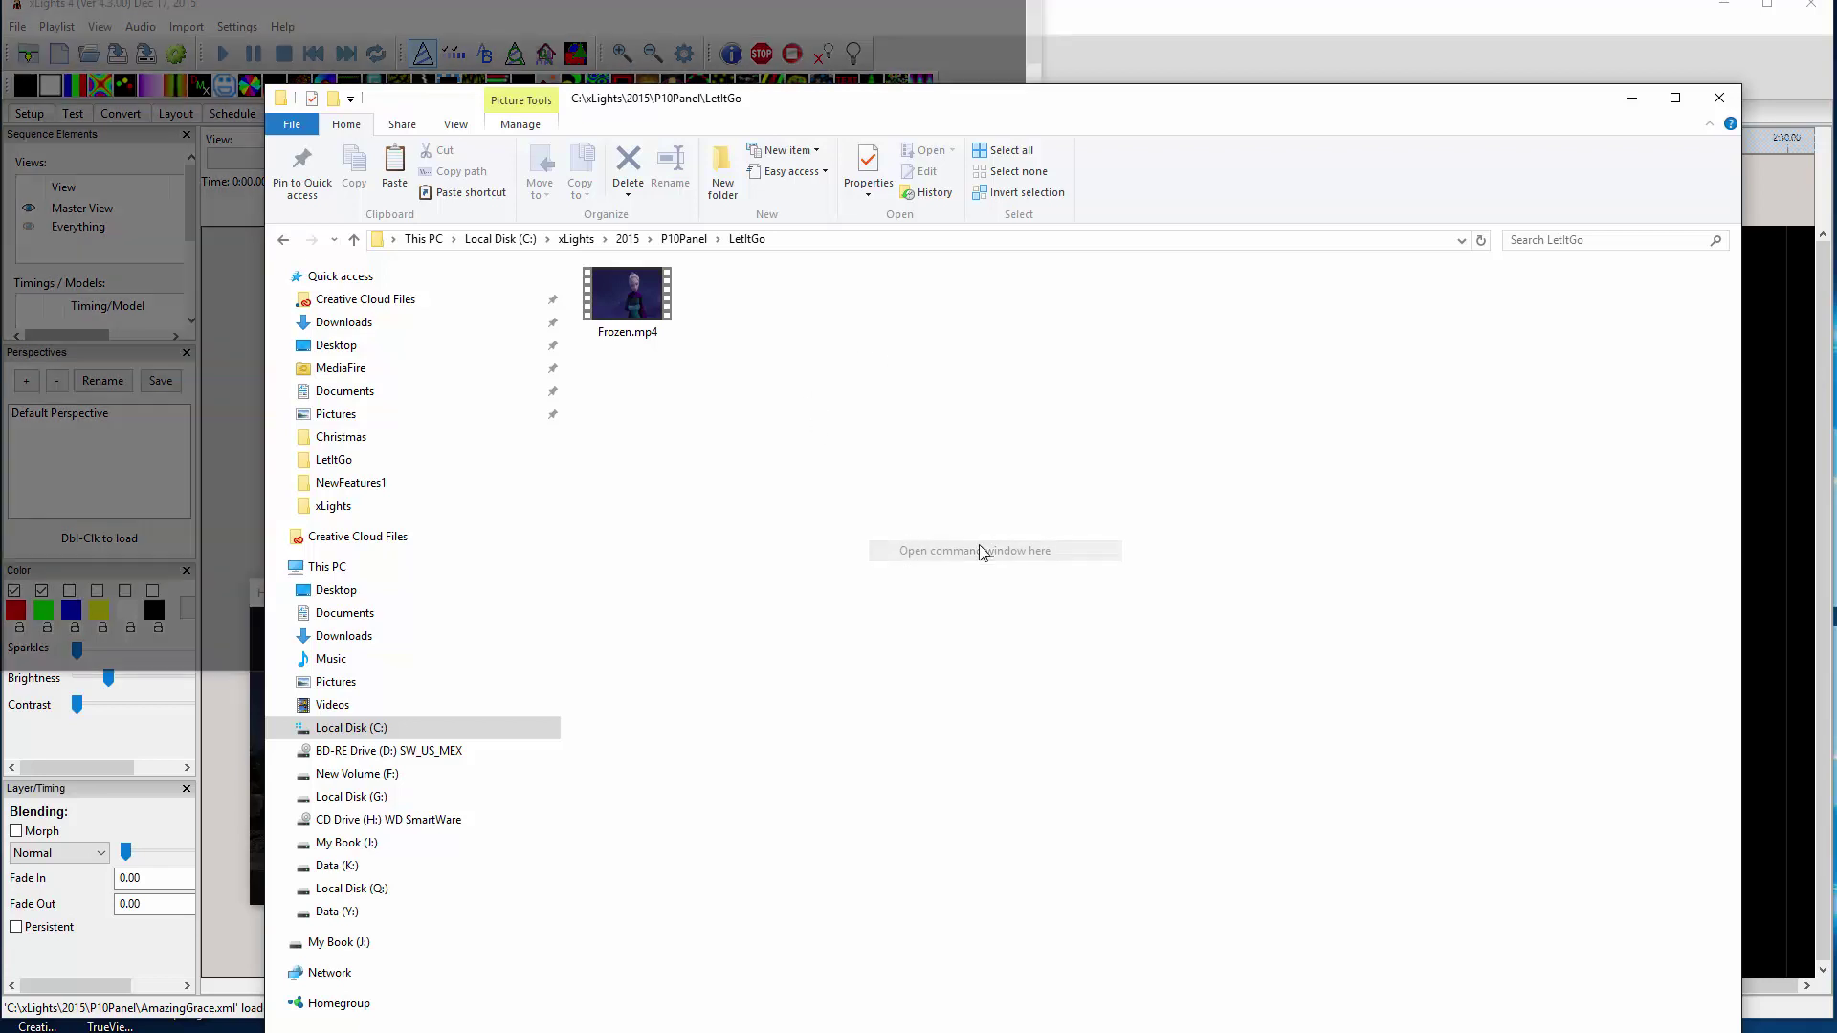
pyautogui.moveTo(789, 57); pyautogui.dragTo(1523, 420)
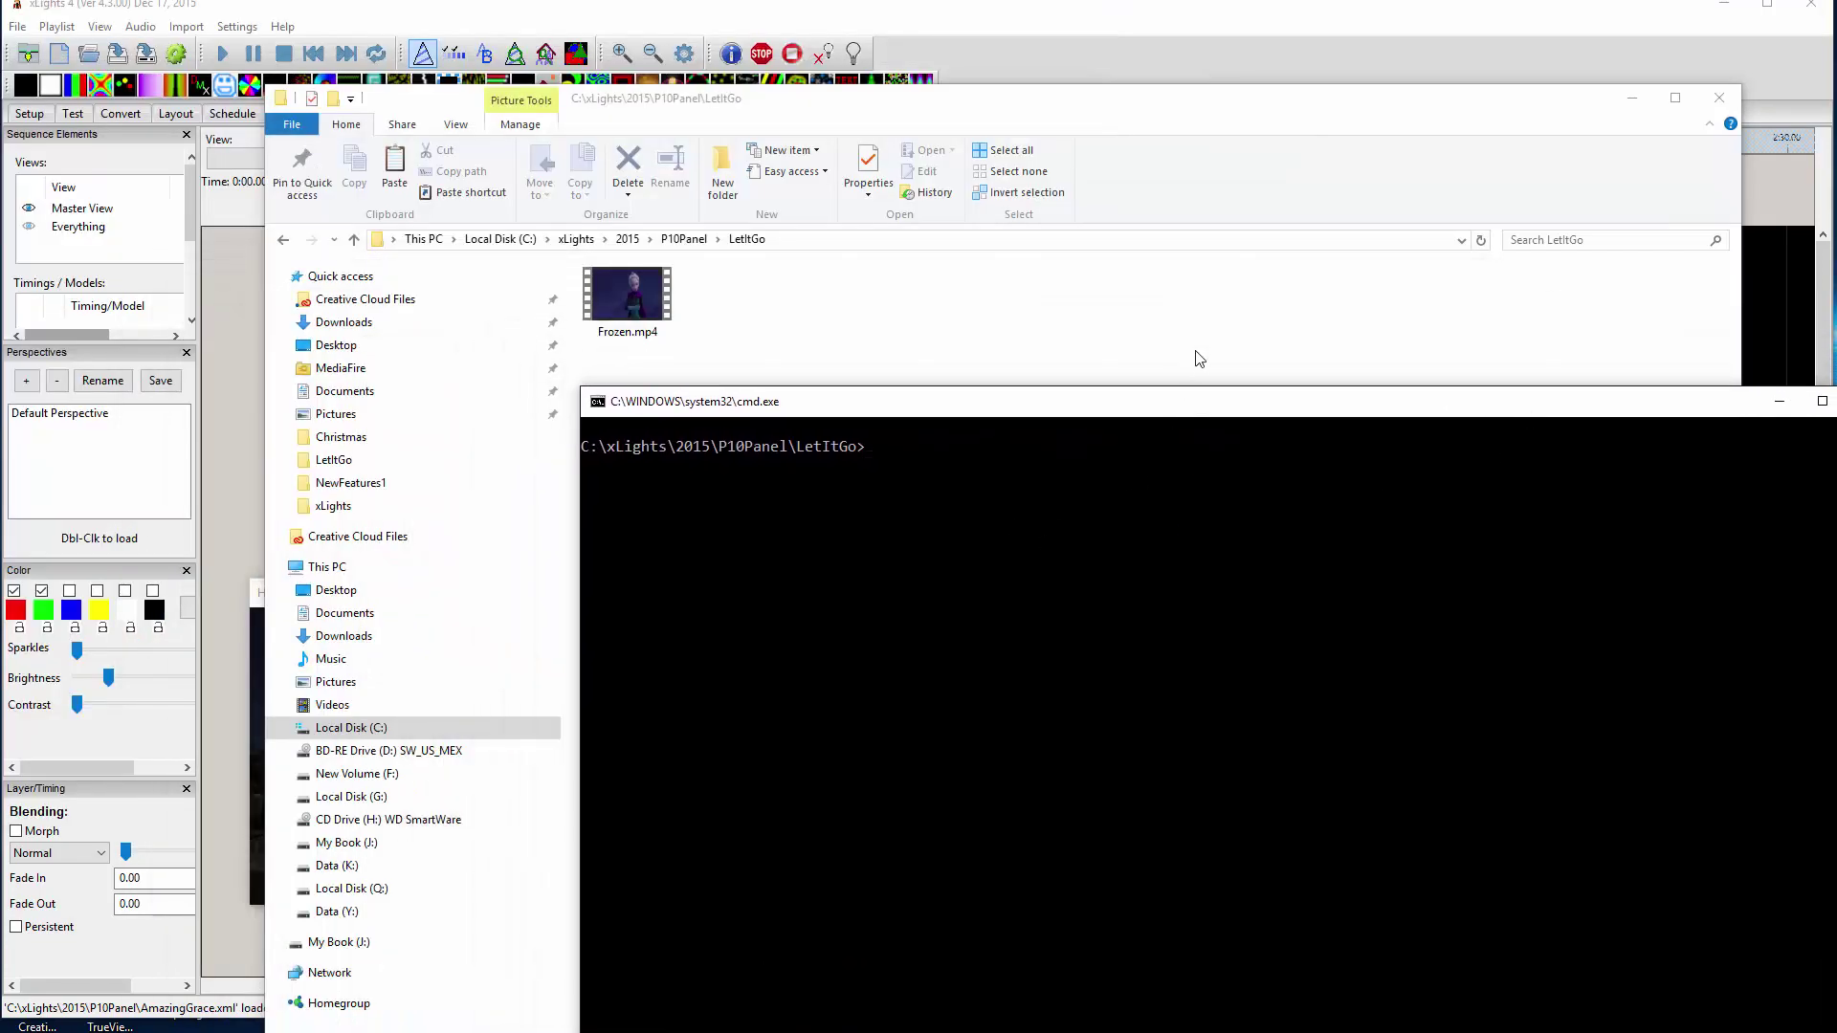
# Run ffmpeg -i "Frozen.mp4" -r 20 -s 128x80 LetItGo-%d.png to extract frames
pyautogui.write('ffmpeg -i "Froz')
pyautogui.write('en.mp4" -r 20 -s')
pyautogui.write('128x80')
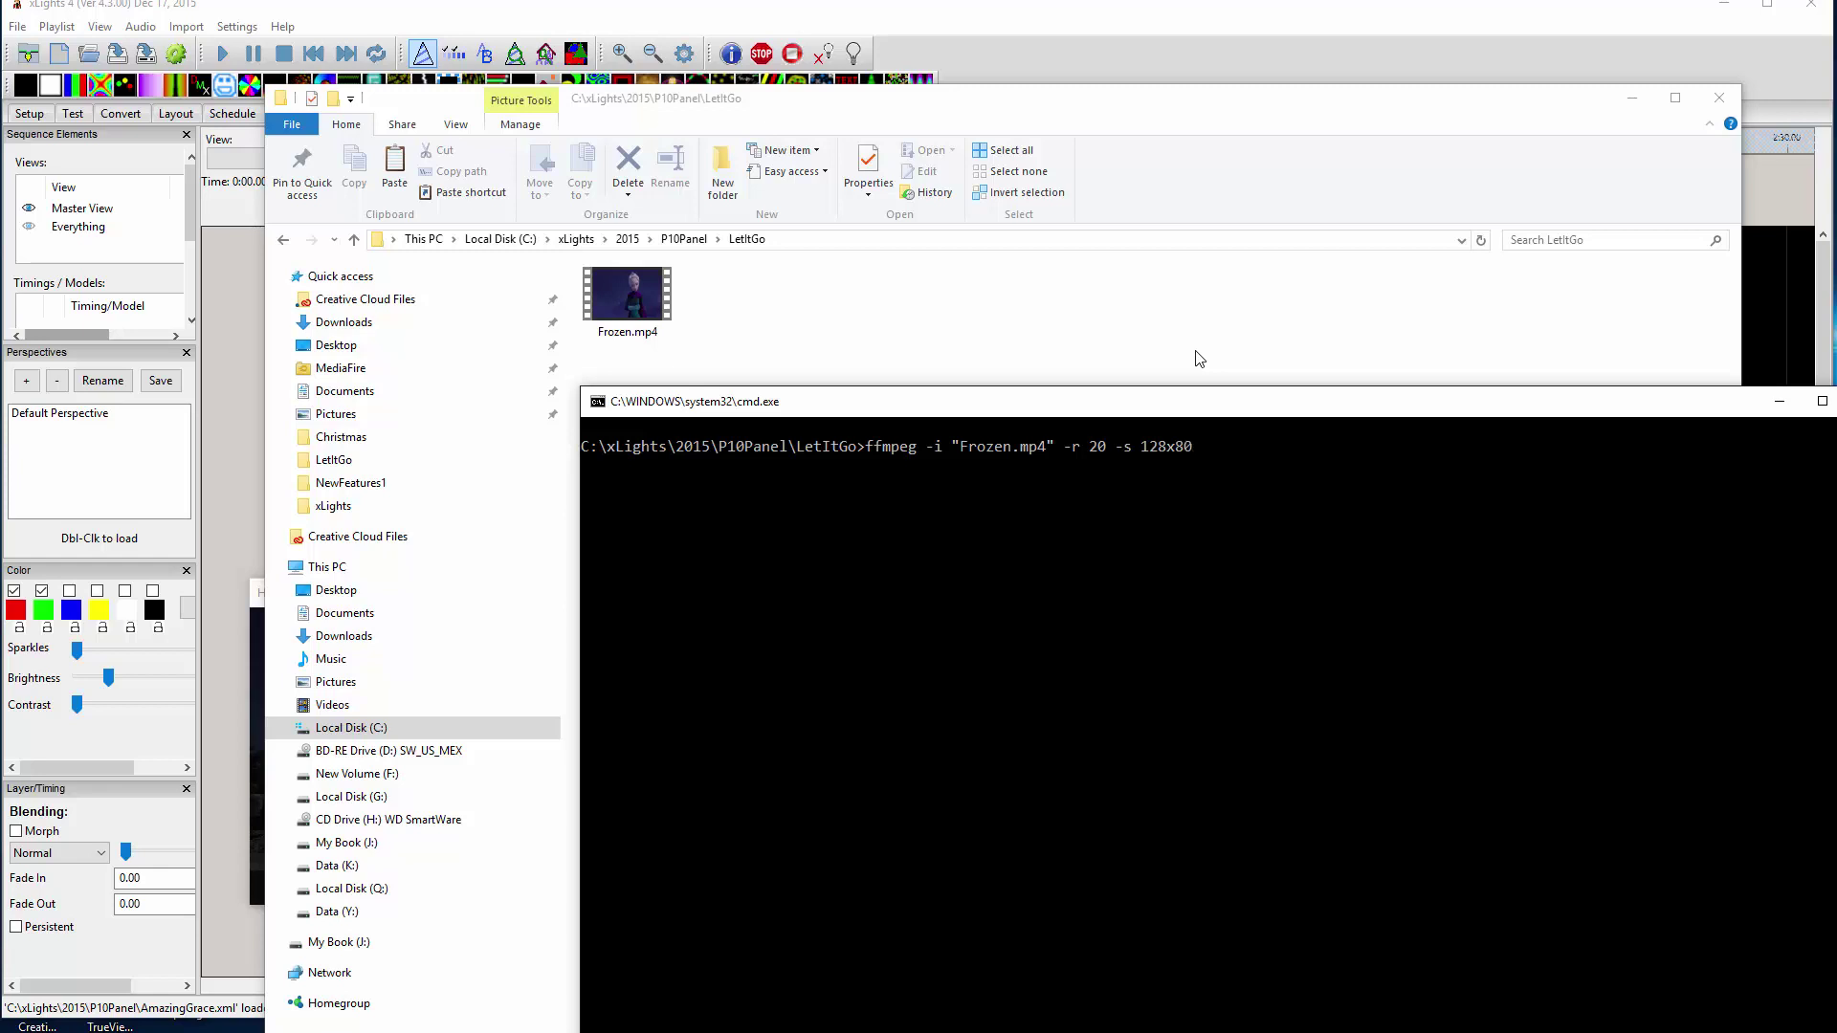
pyautogui.write(' LetItGo-%')
pyautogui.write('d.png')
pyautogui.press('Return')
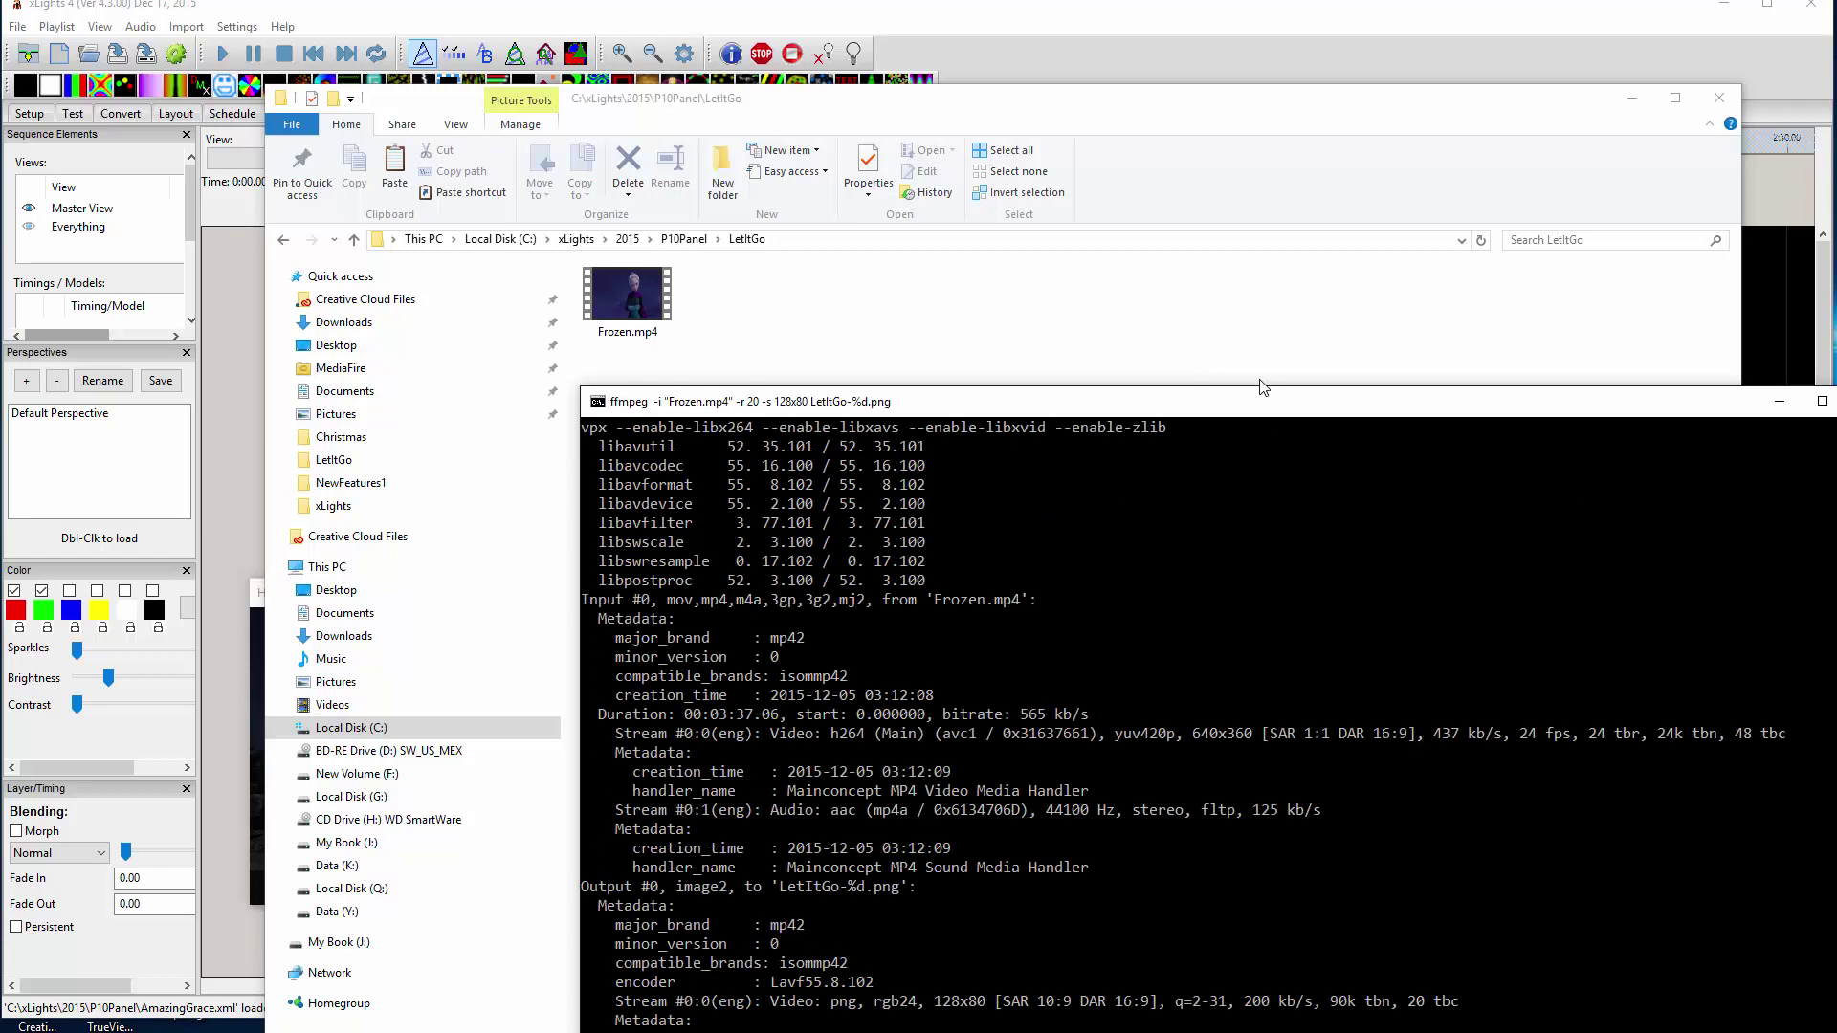
# Minimize the Command Prompt and File Explorer windows to reveal the xLights Sequencer
pyautogui.moveTo(1253, 407); pyautogui.dragTo(1146, 198)
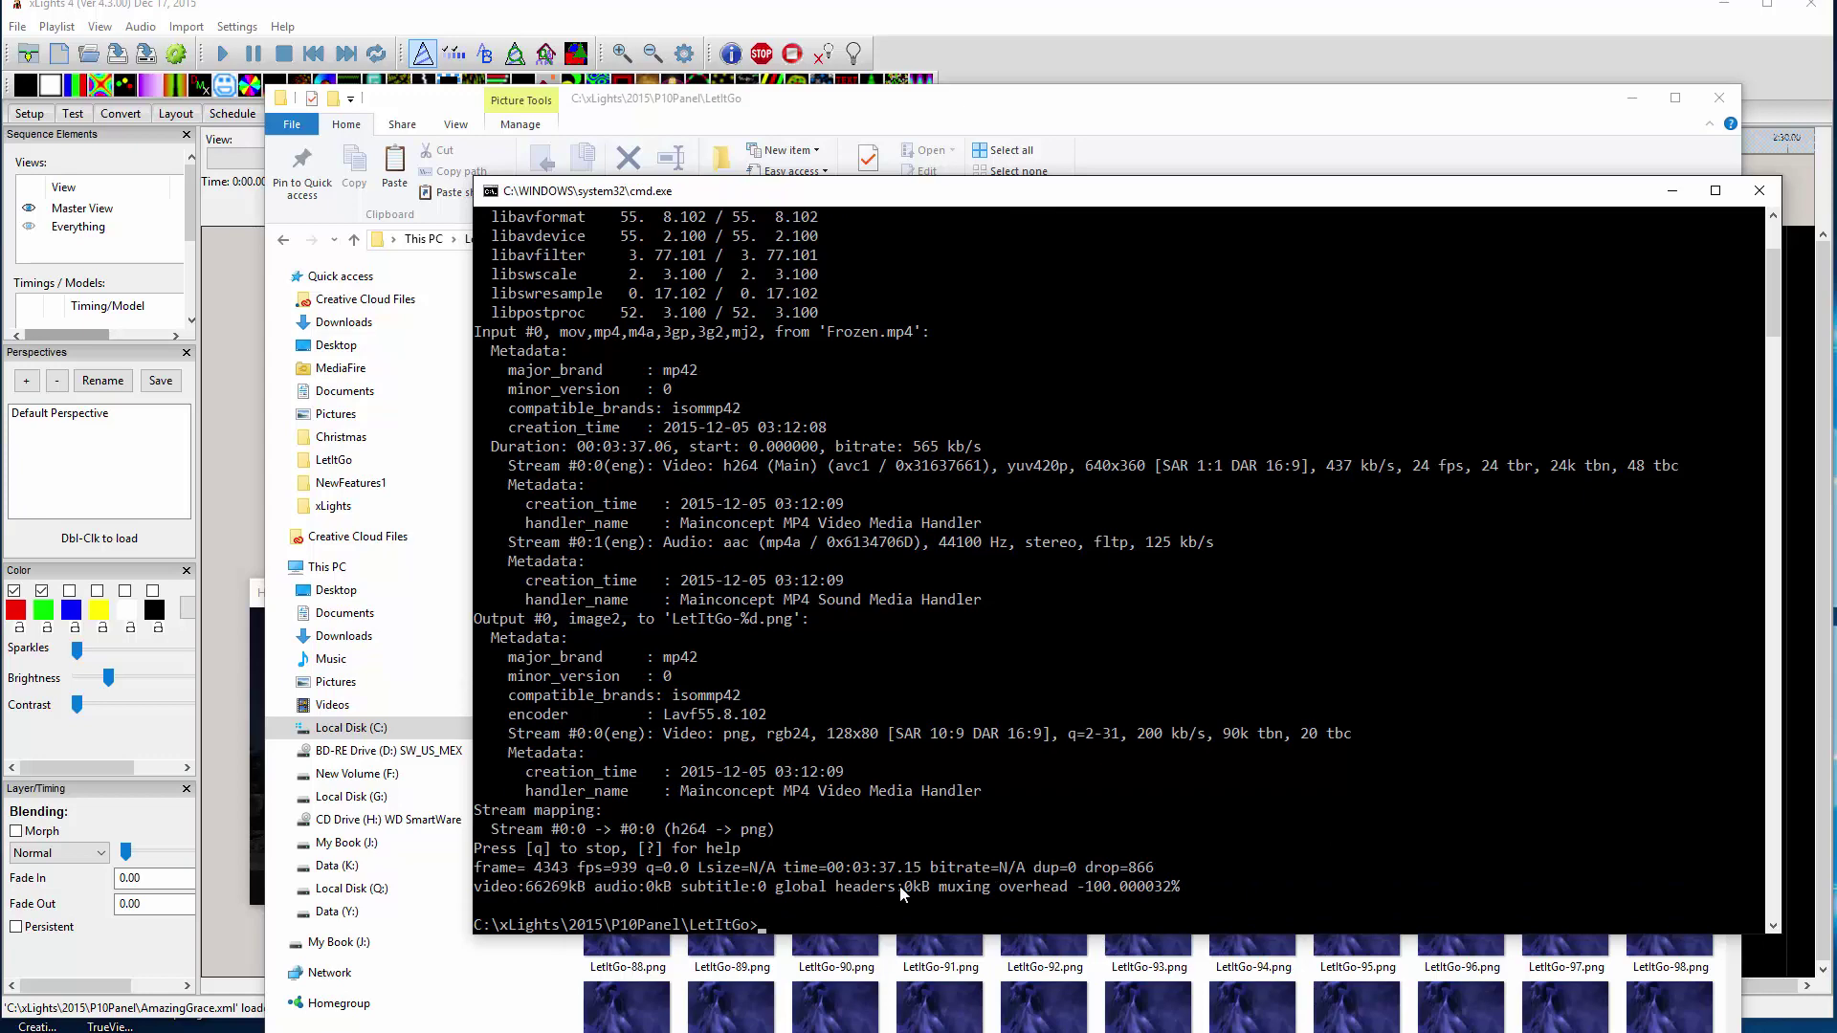
pyautogui.click(1672, 195)
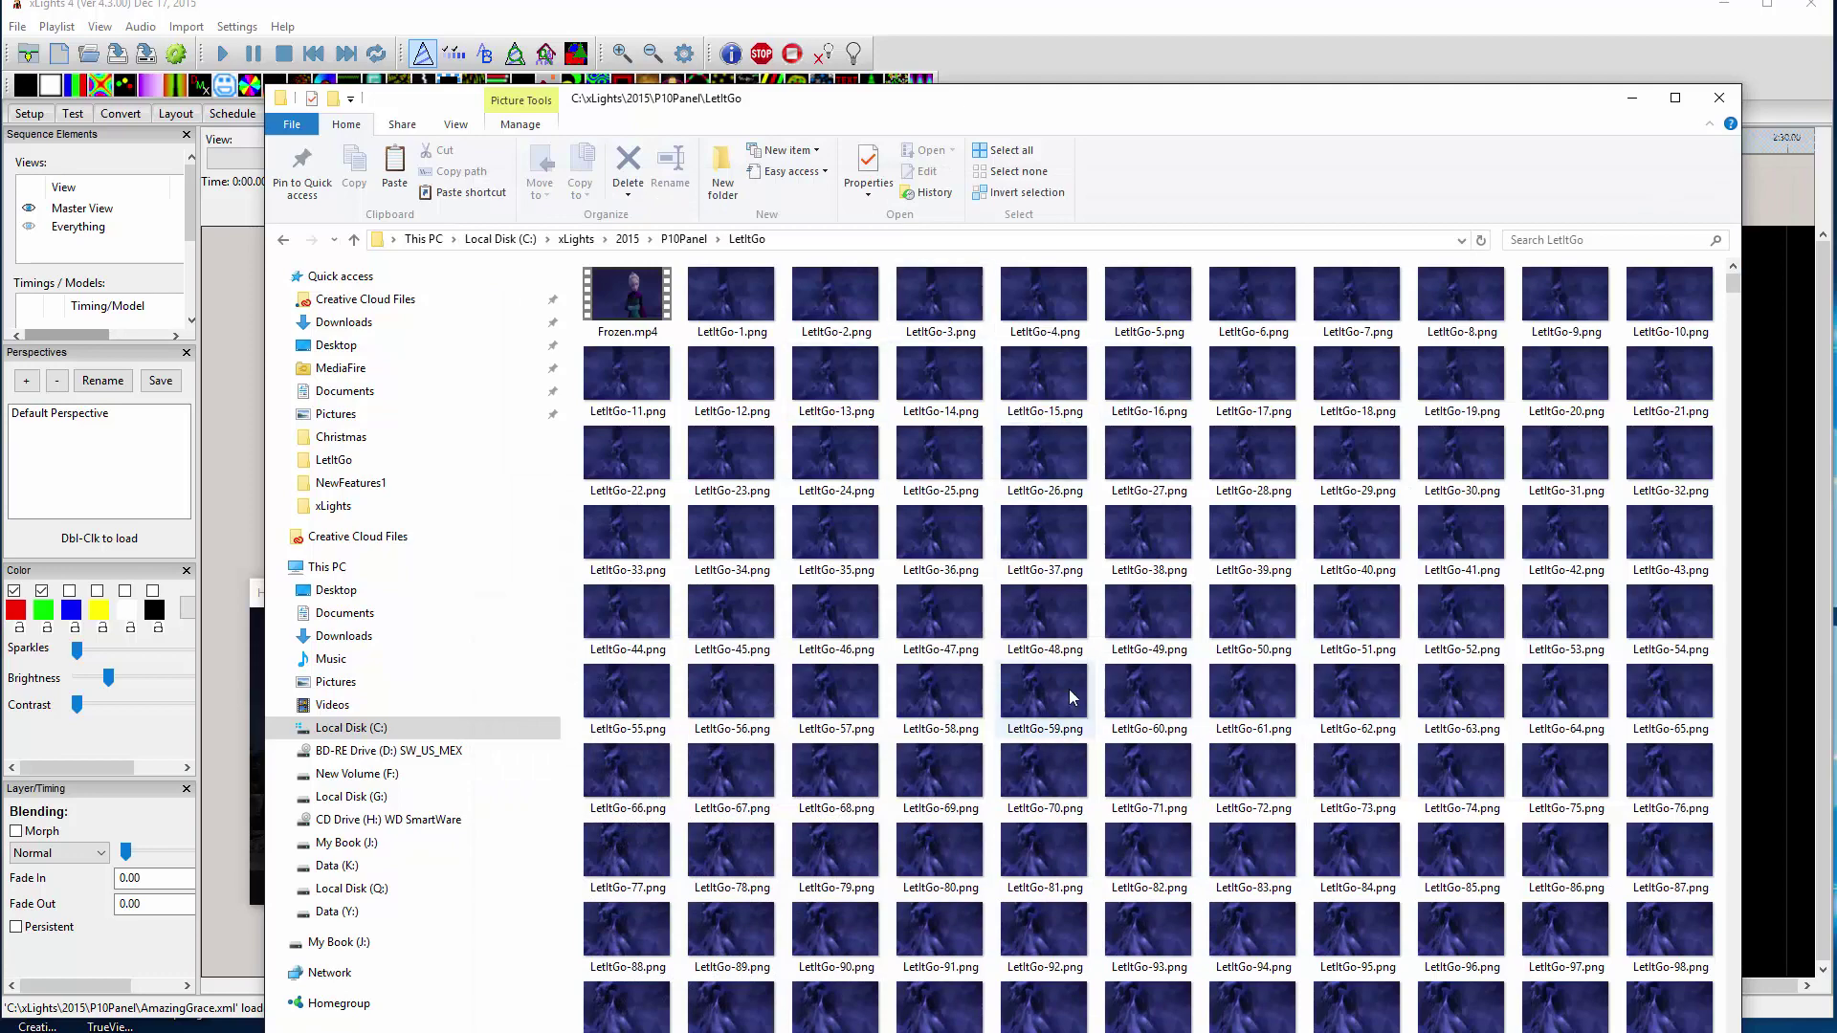
pyautogui.scroll(-1, 1739, 291)
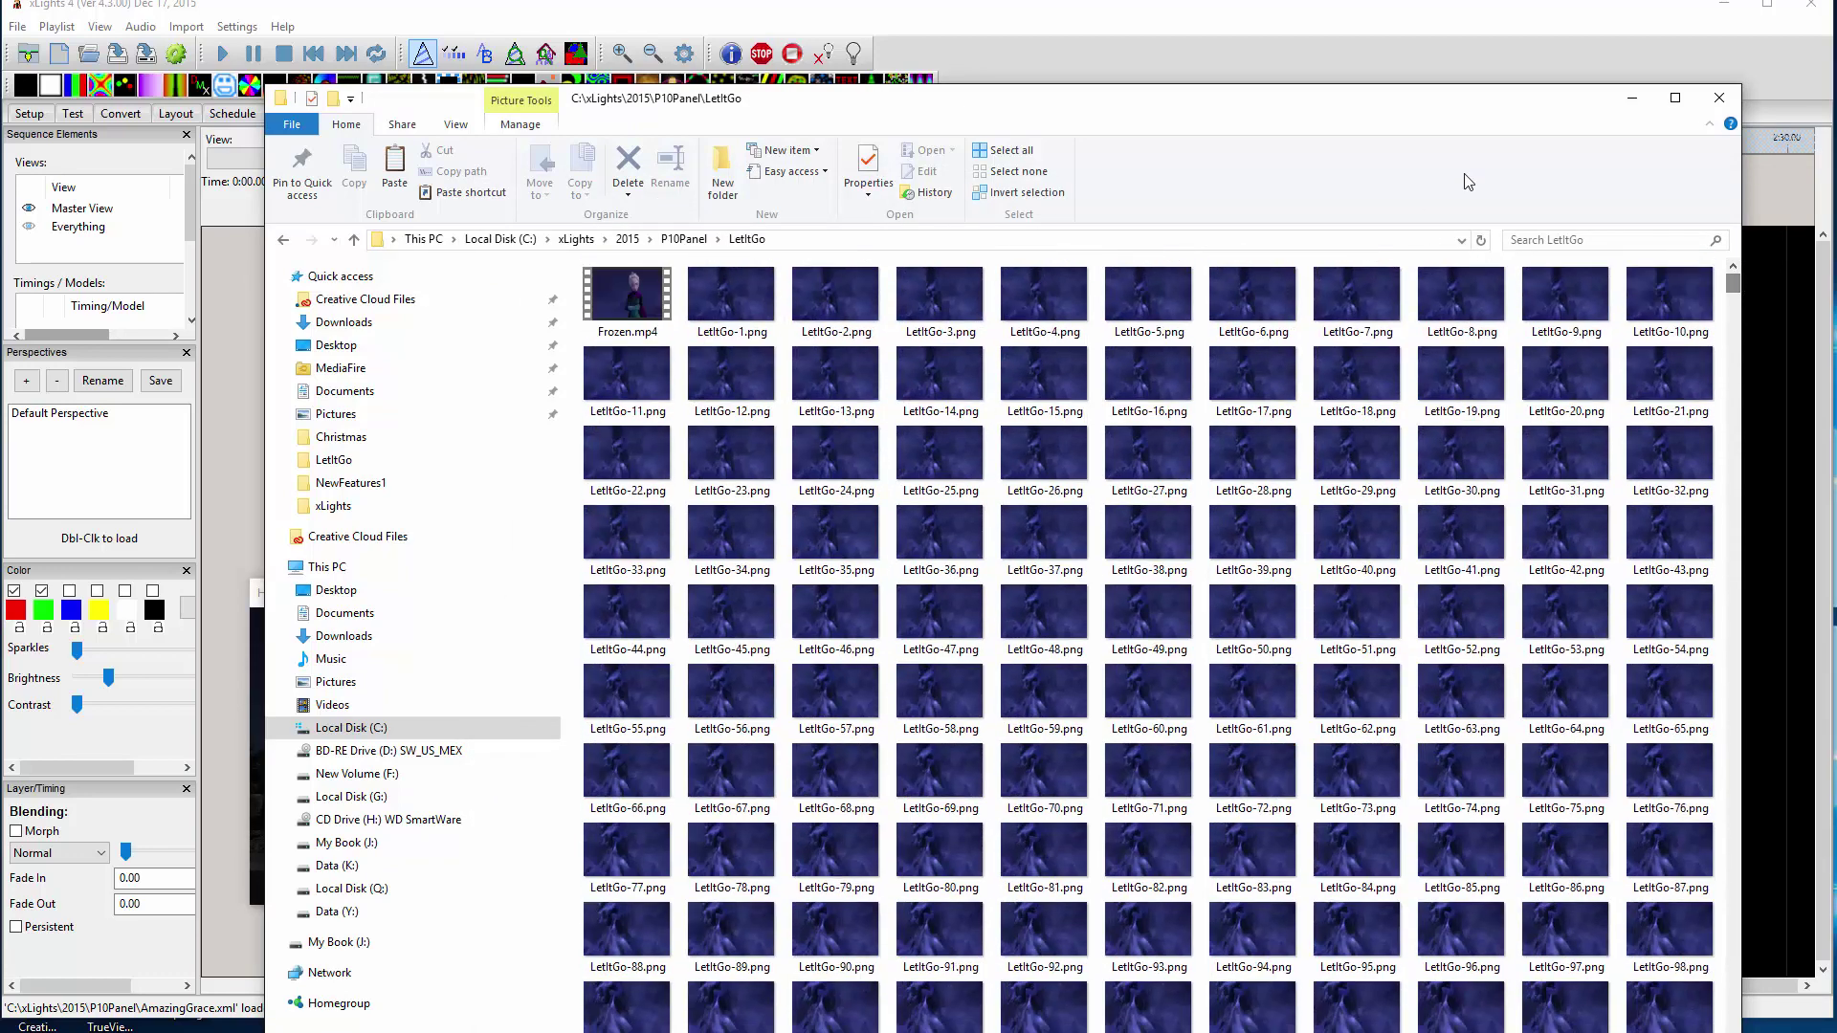
pyautogui.click(1632, 97)
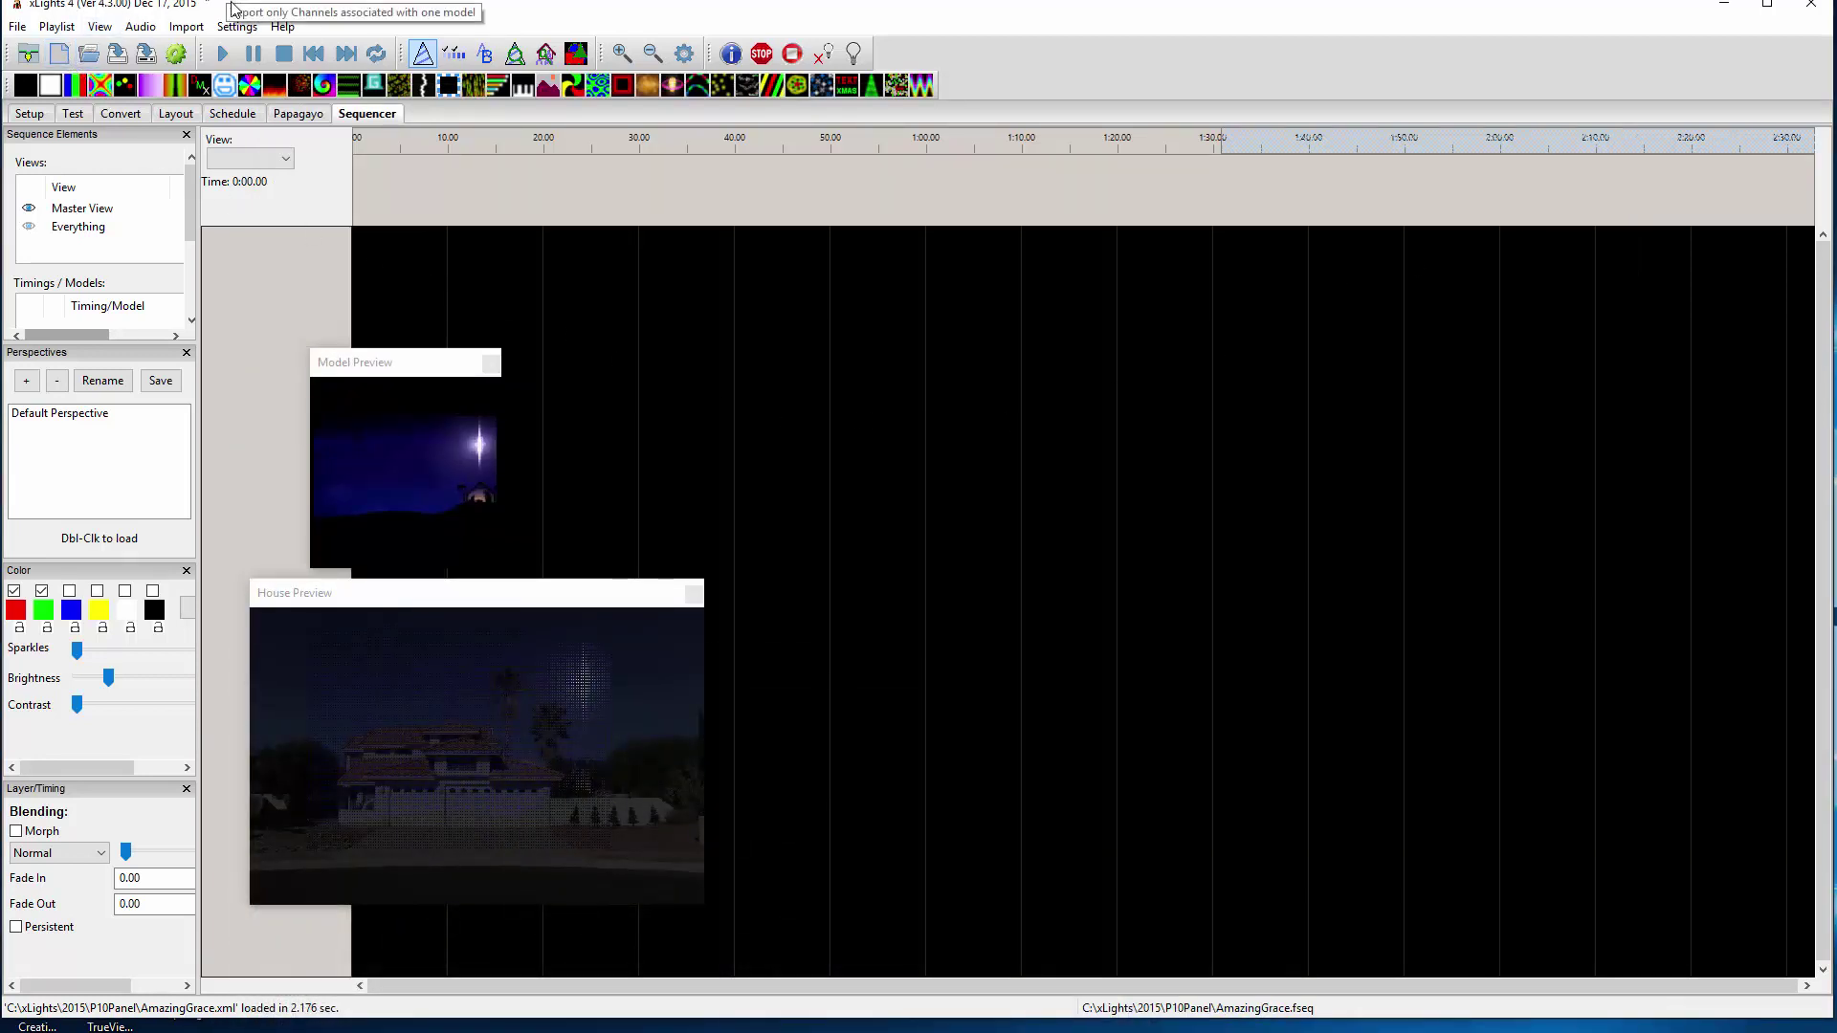
# Create a 20fps musical sequence using 2015\Christmas\Let It Go.mp3
pyautogui.moveTo(234, 8); pyautogui.dragTo(233, 20)
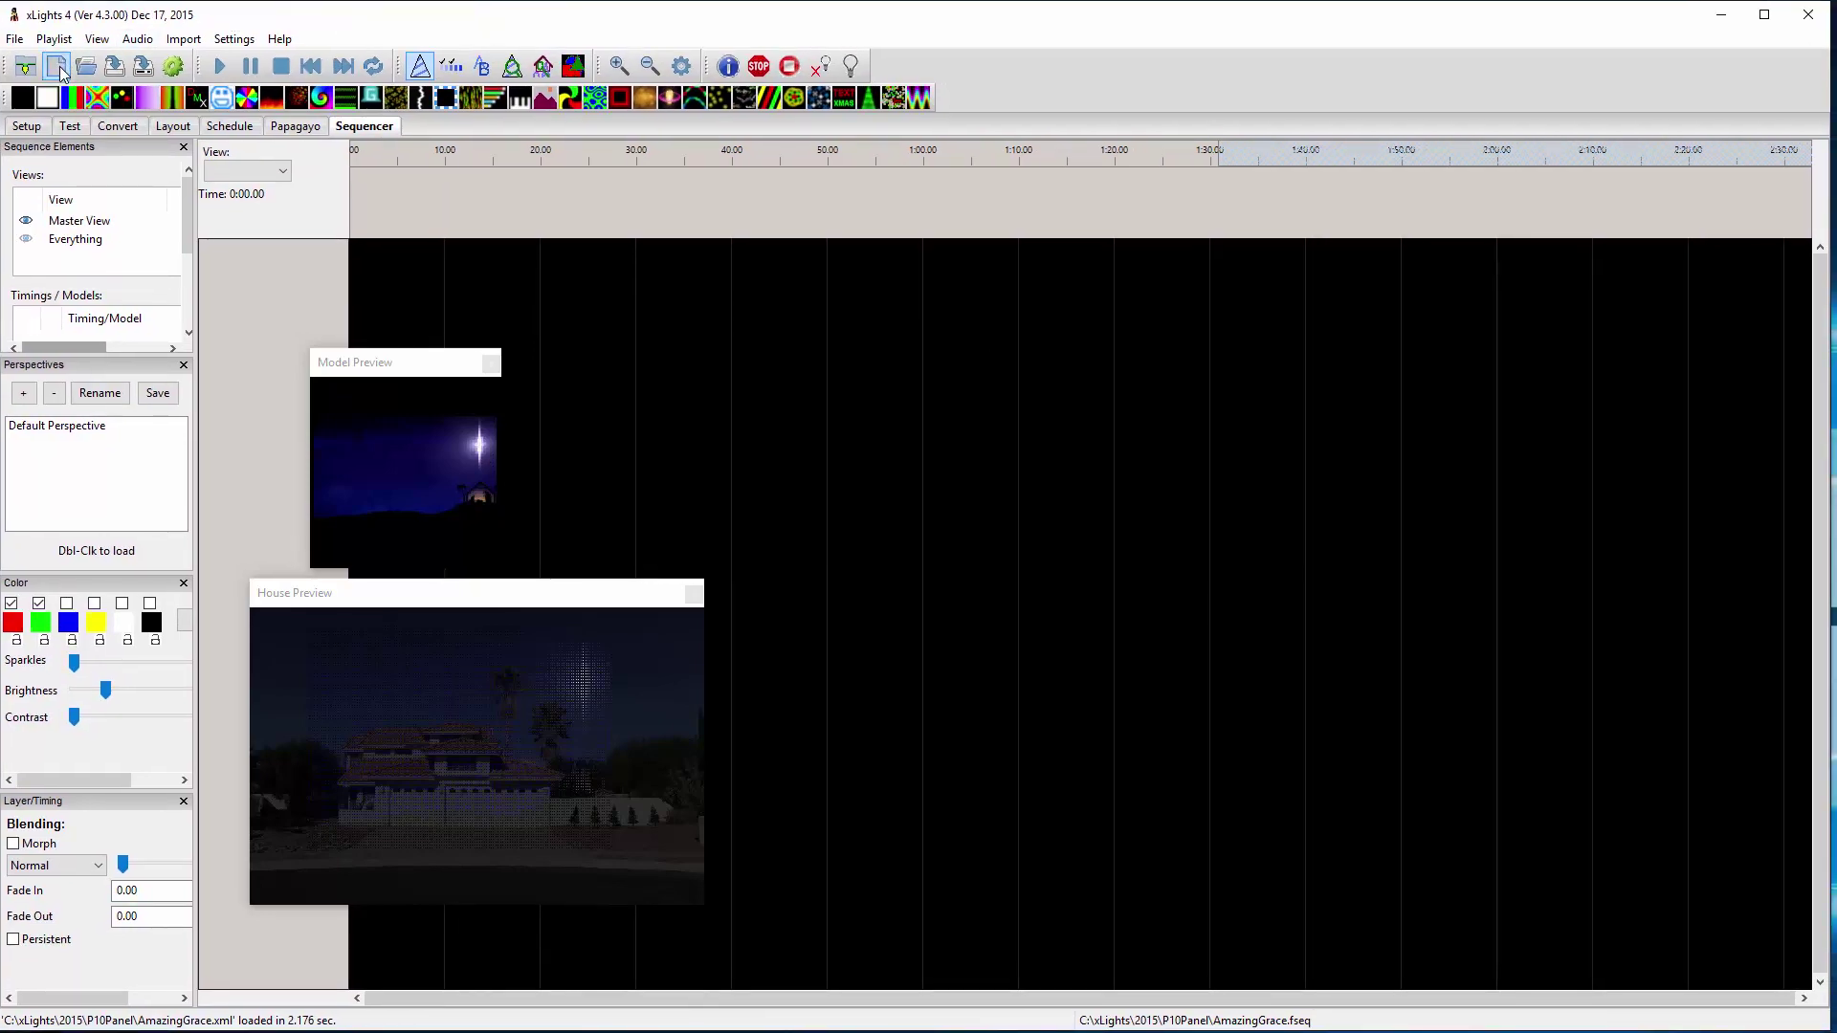
pyautogui.click(56, 66)
pyautogui.click(308, 220)
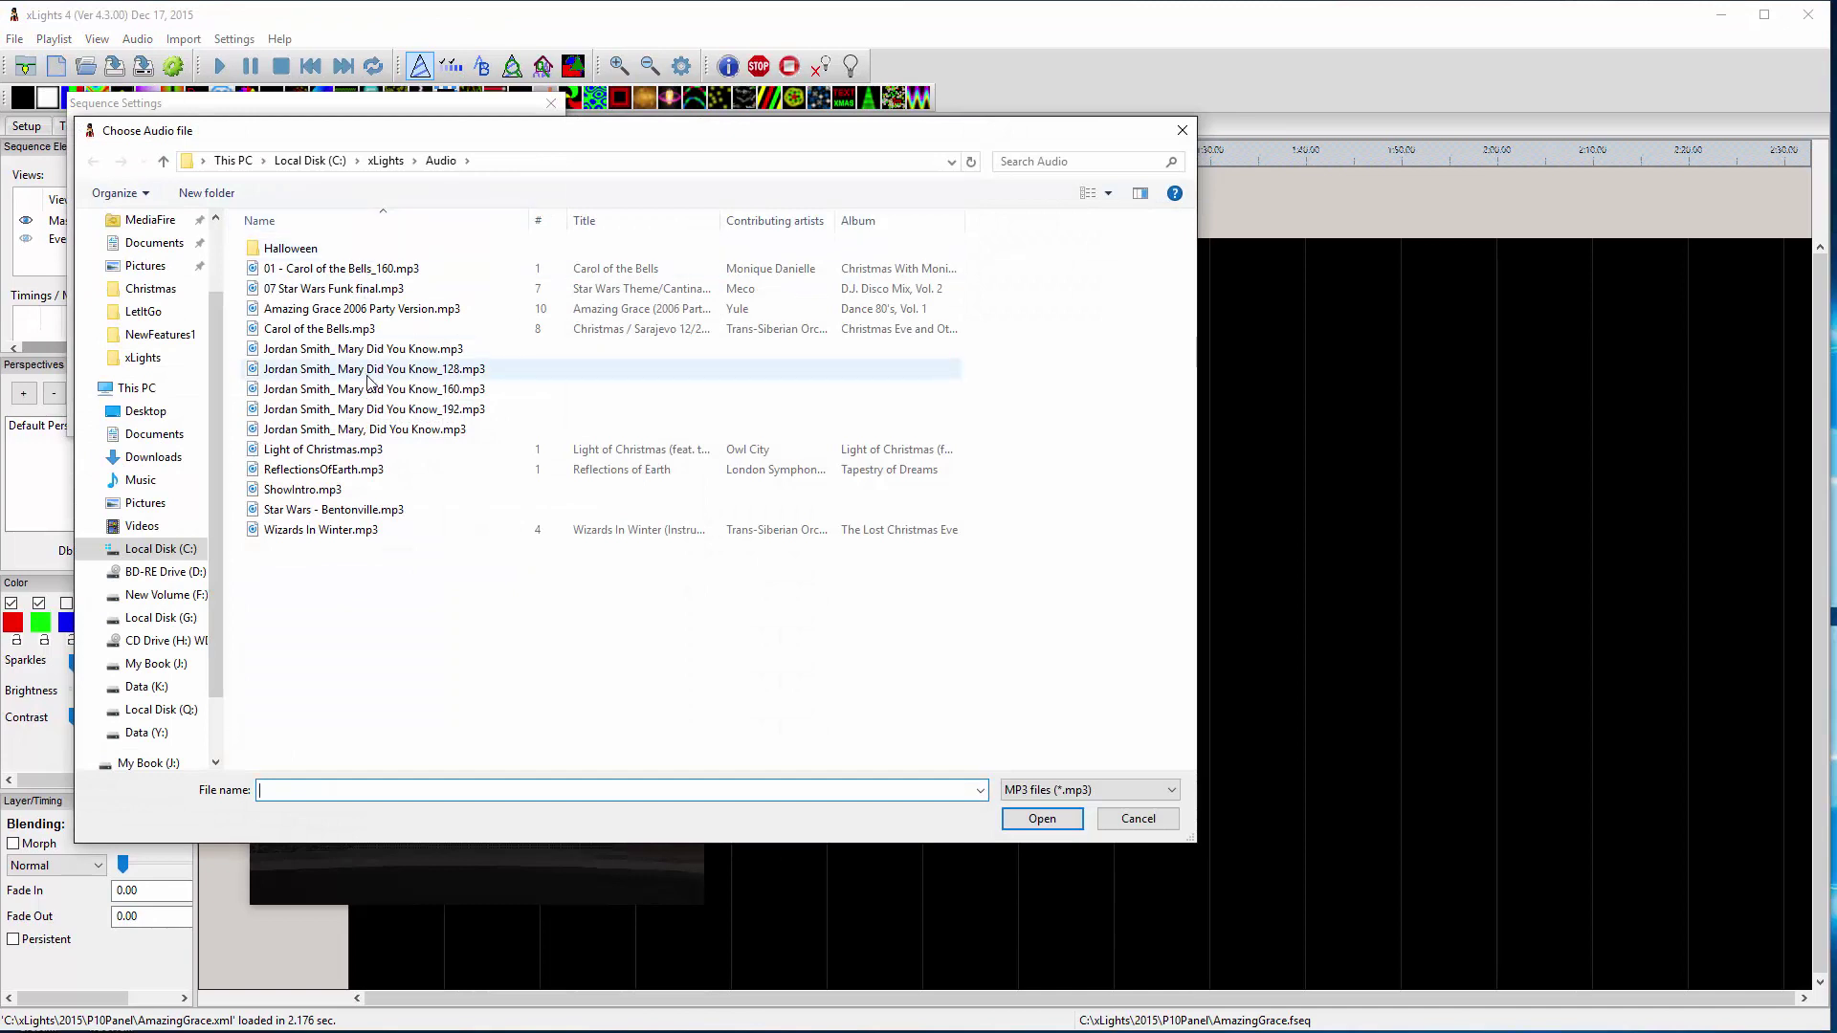
pyautogui.click(385, 161)
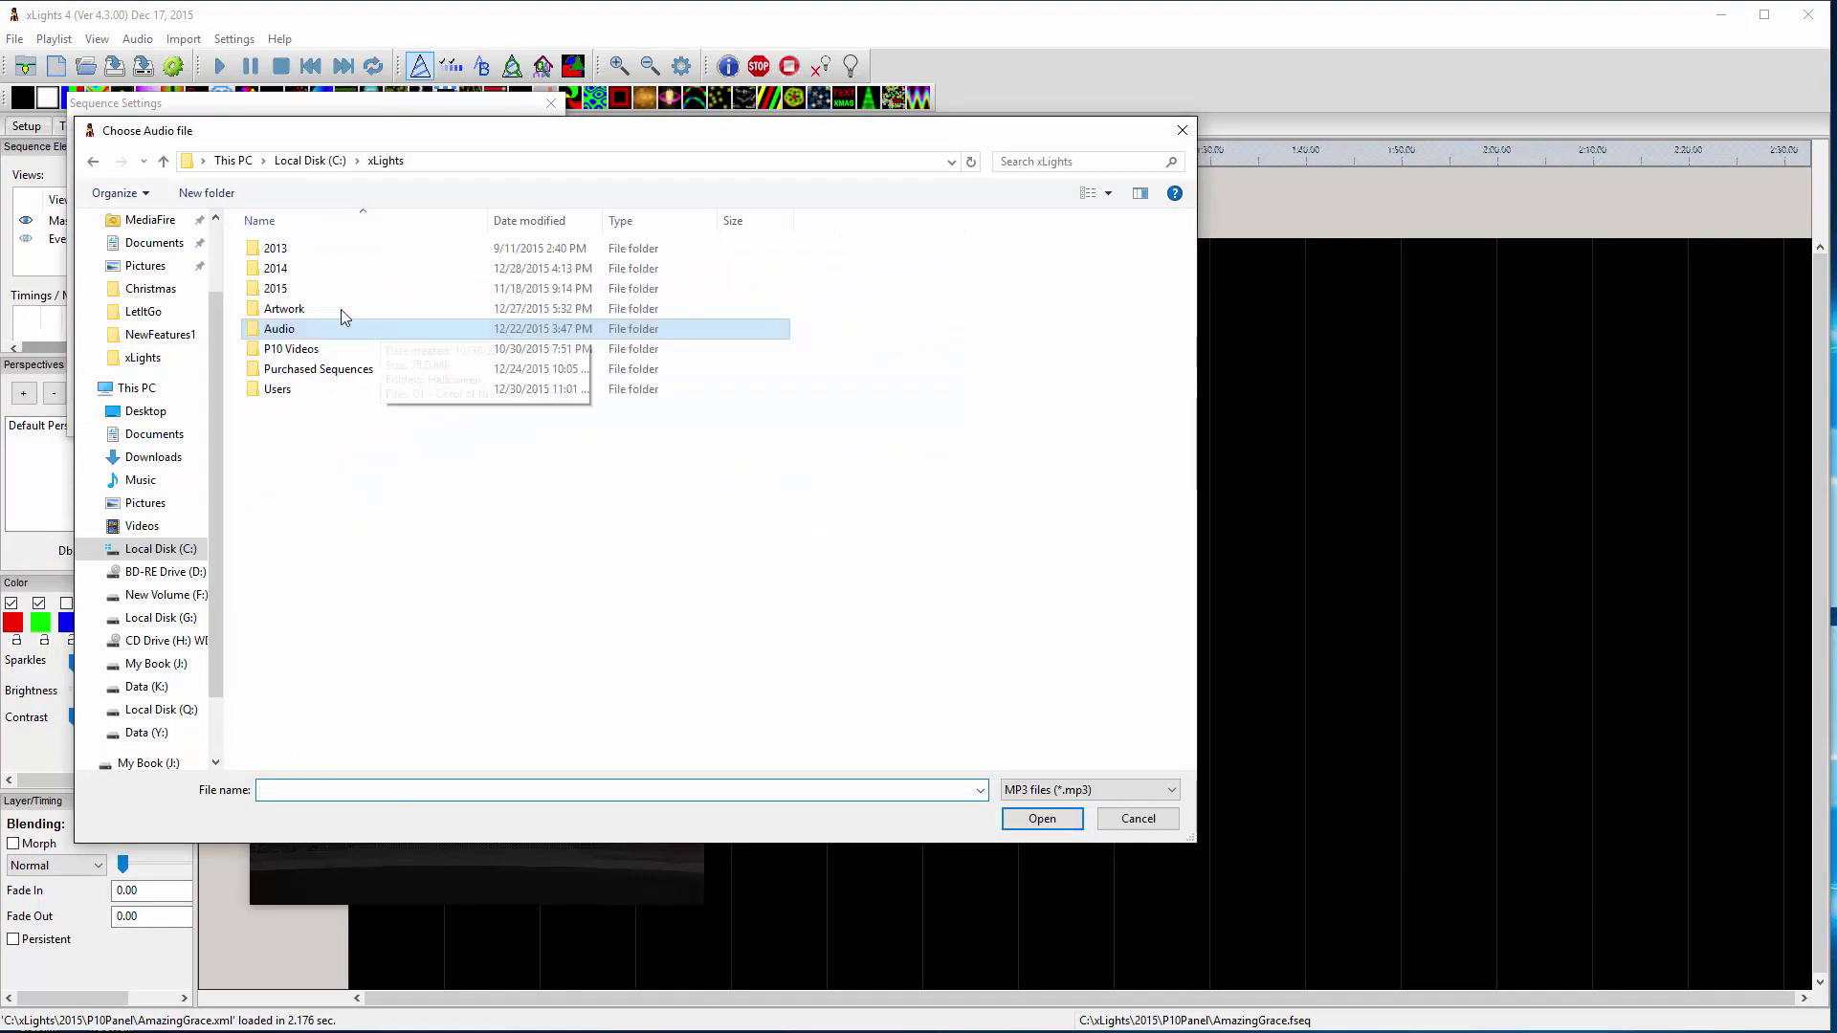
pyautogui.doubleClick(279, 288)
pyautogui.doubleClick(296, 284)
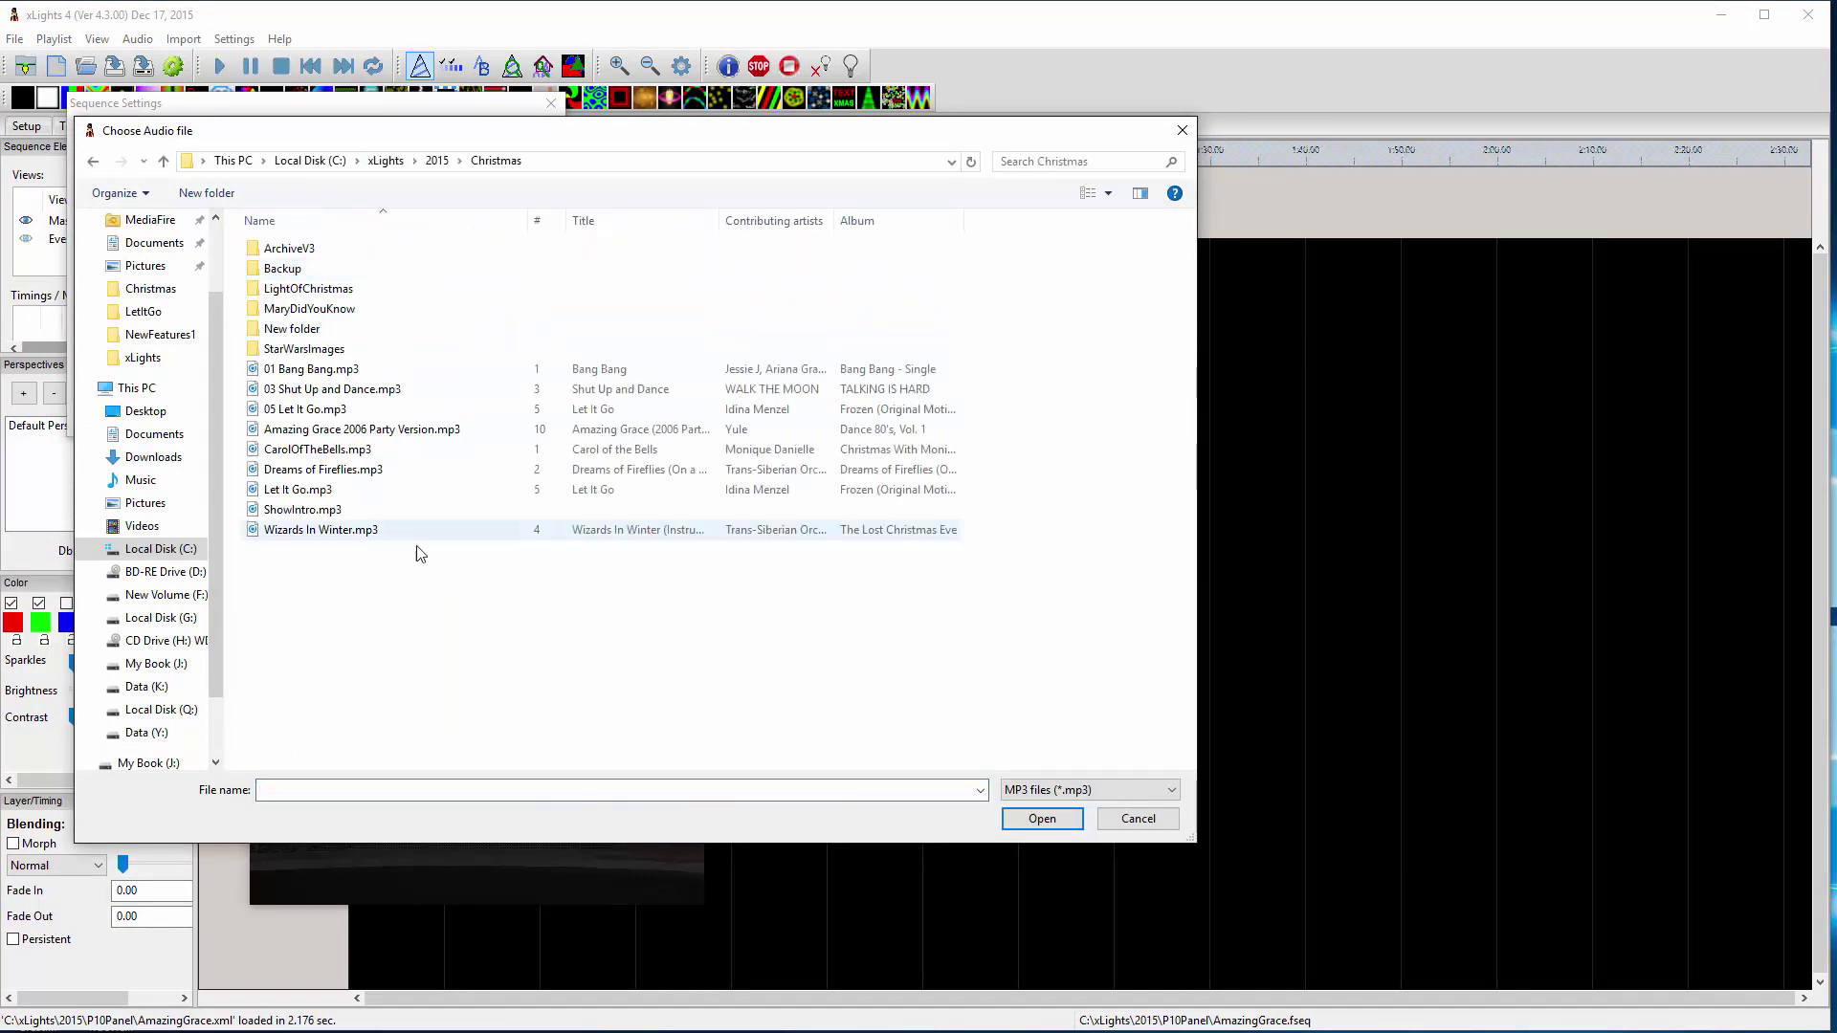
pyautogui.doubleClick(330, 488)
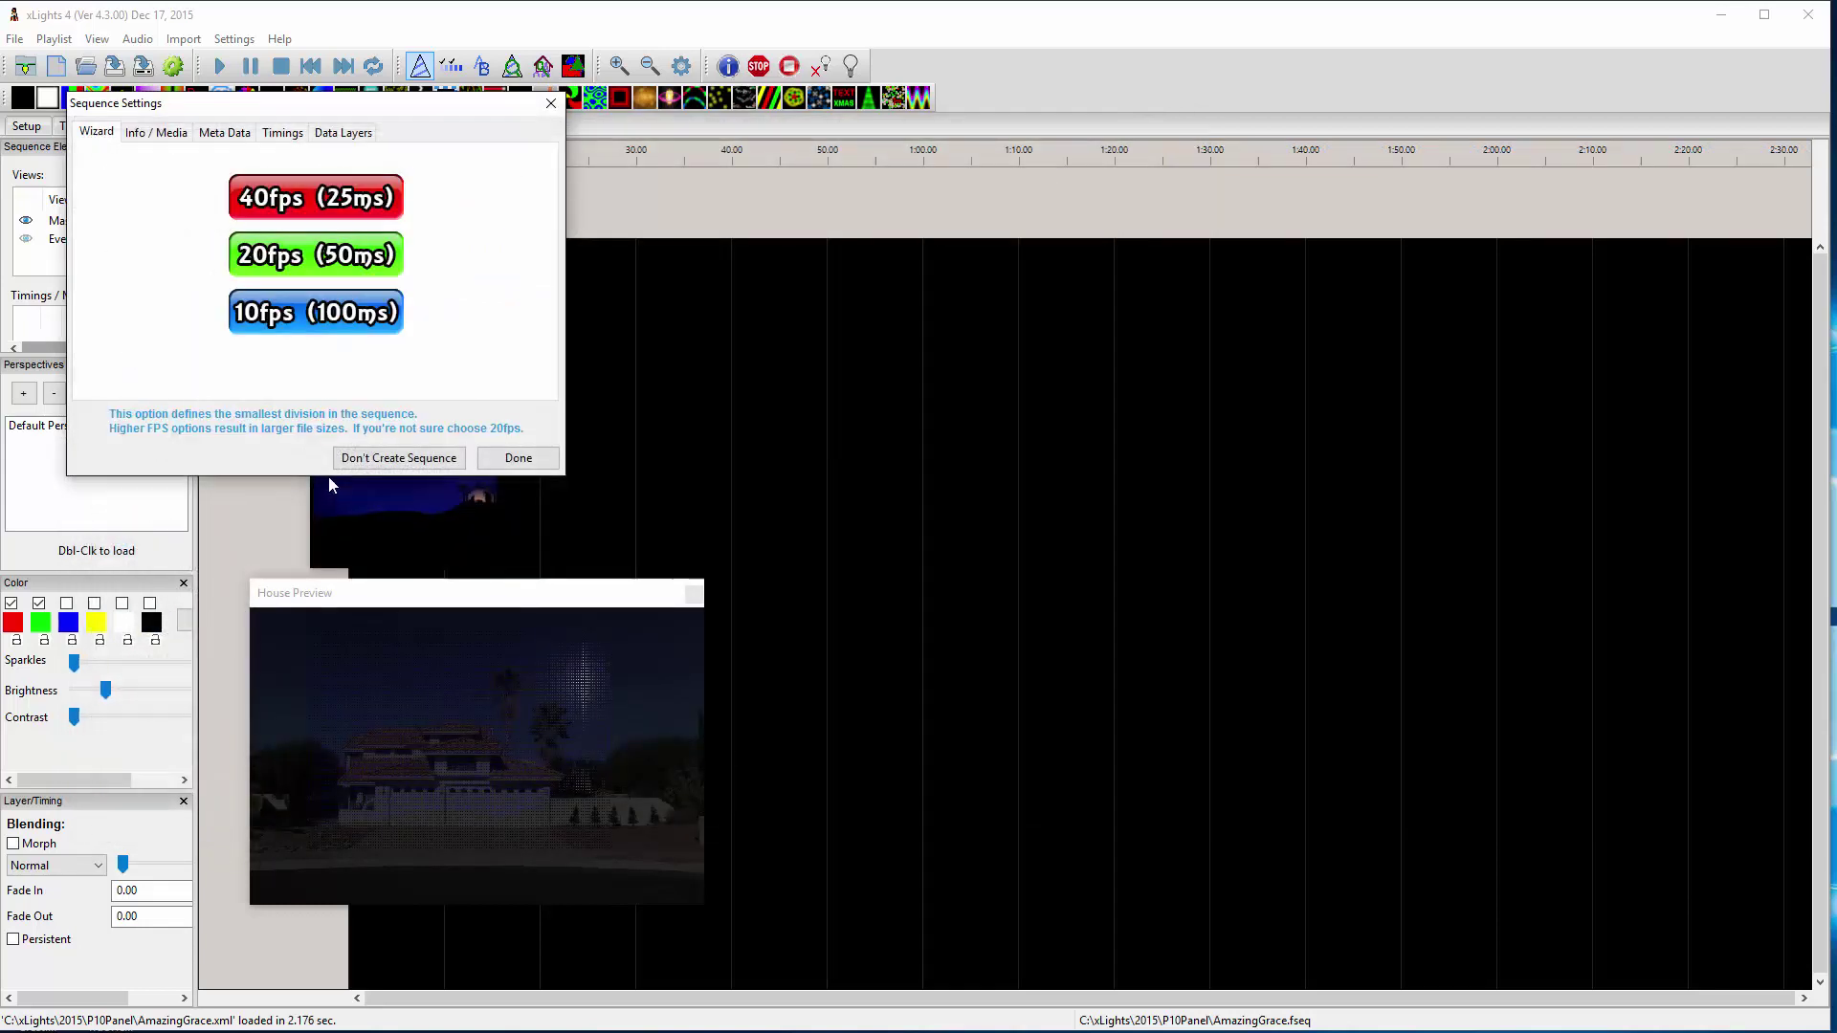
pyautogui.click(344, 256)
pyautogui.click(507, 434)
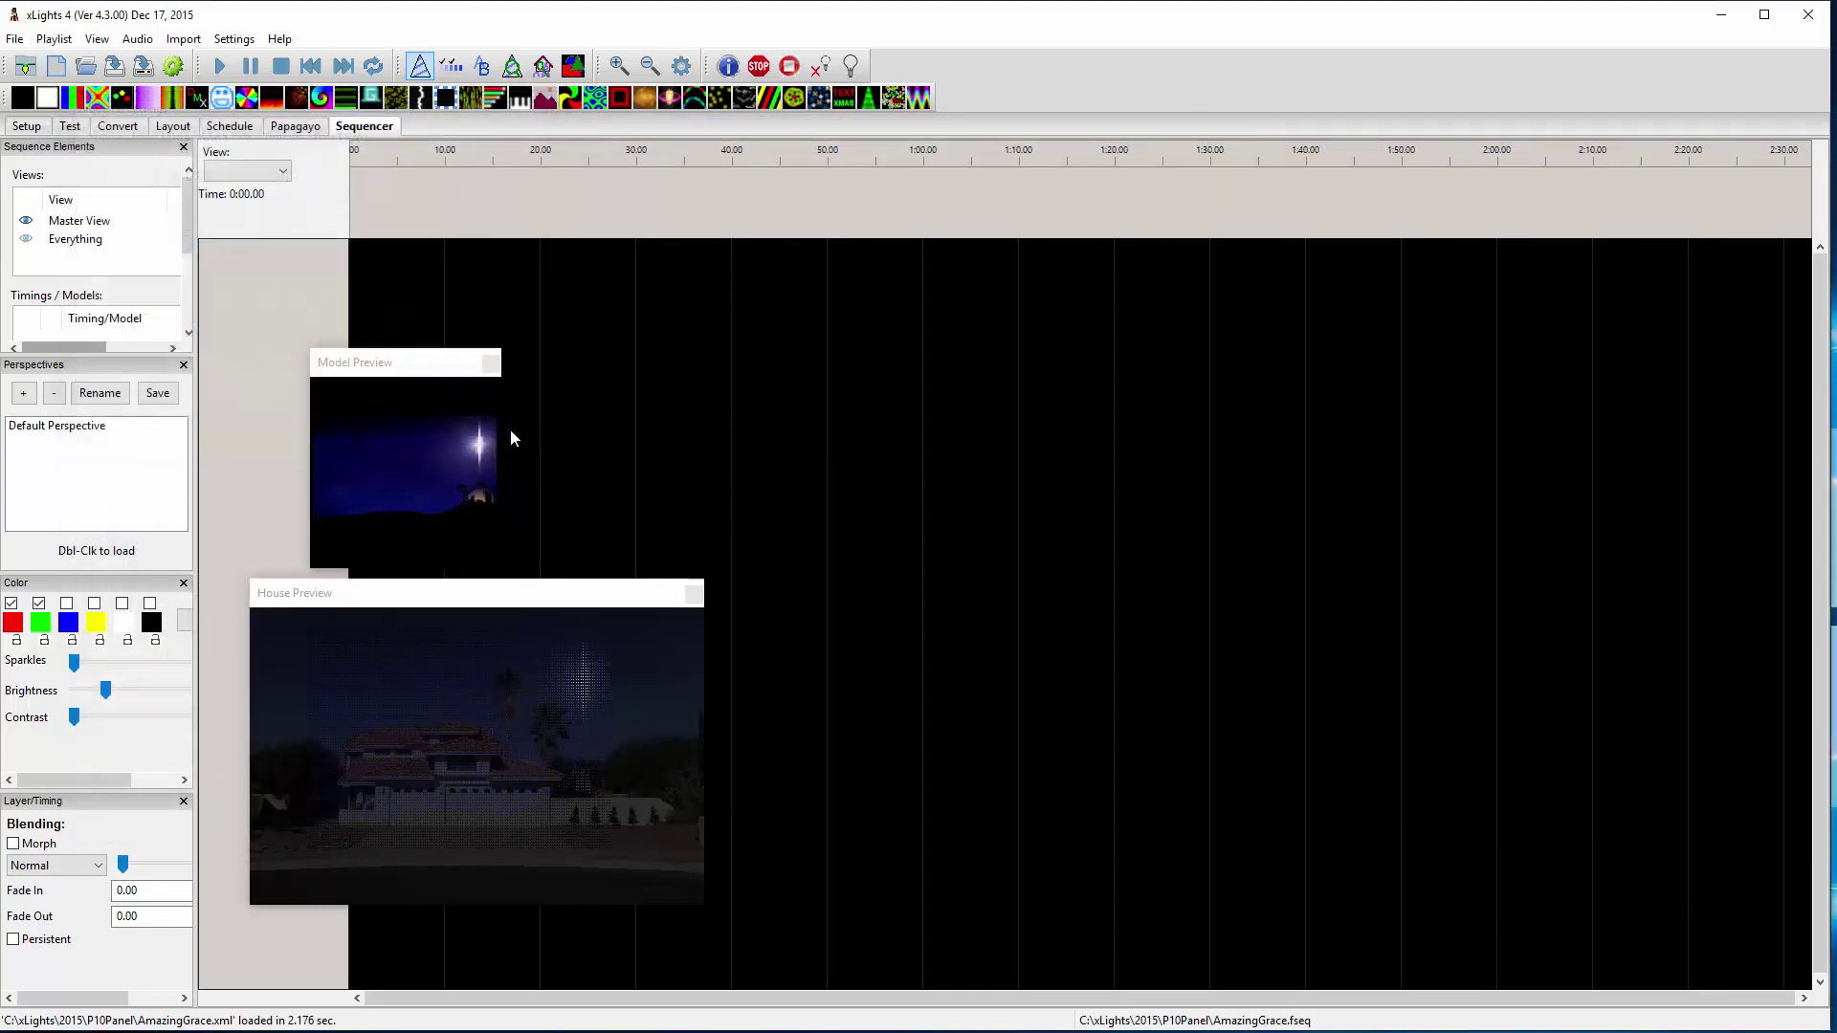
# Switch the sequencer view to Everything so the Matrix model appears
pyautogui.click(283, 171)
pyautogui.click(239, 208)
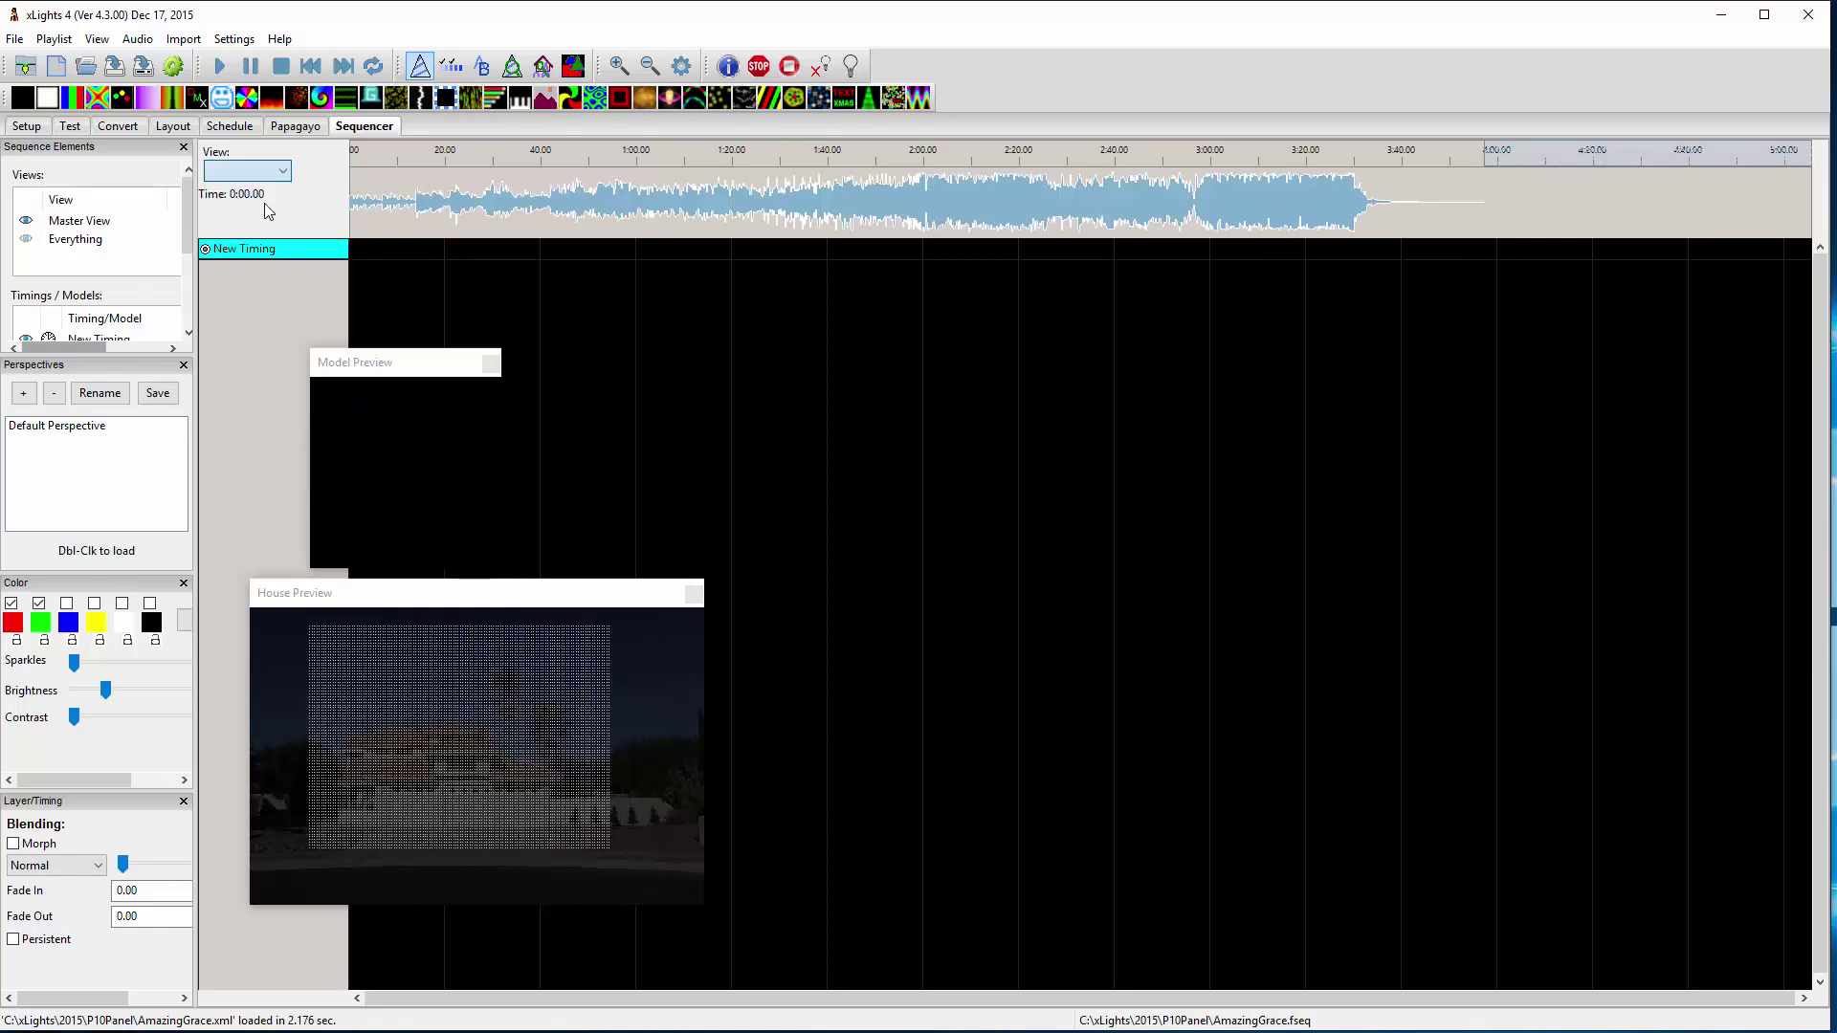
pyautogui.click(212, 252)
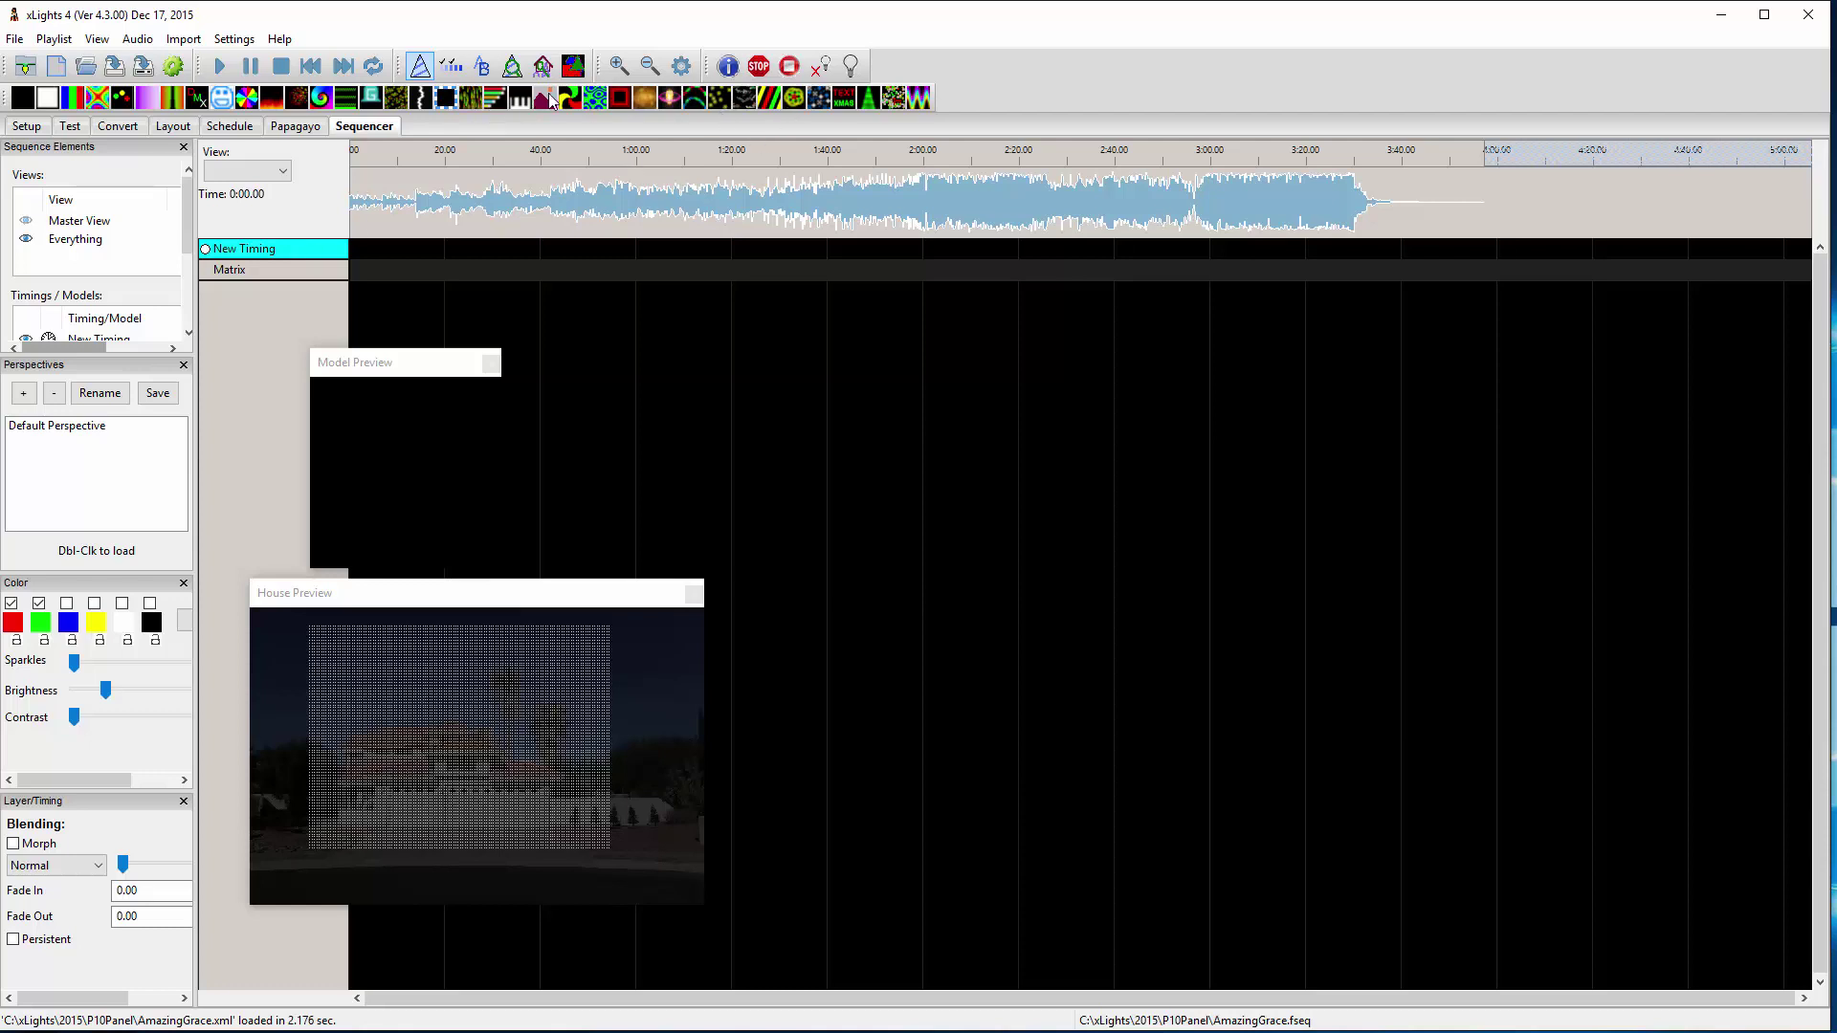
# Place a Pictures effect on the Matrix row and stretch it to about 3:40
pyautogui.moveTo(547, 99)
pyautogui.mouseDown()
pyautogui.moveTo(409, 278)
pyautogui.moveTo(368, 272)
pyautogui.mouseUp()
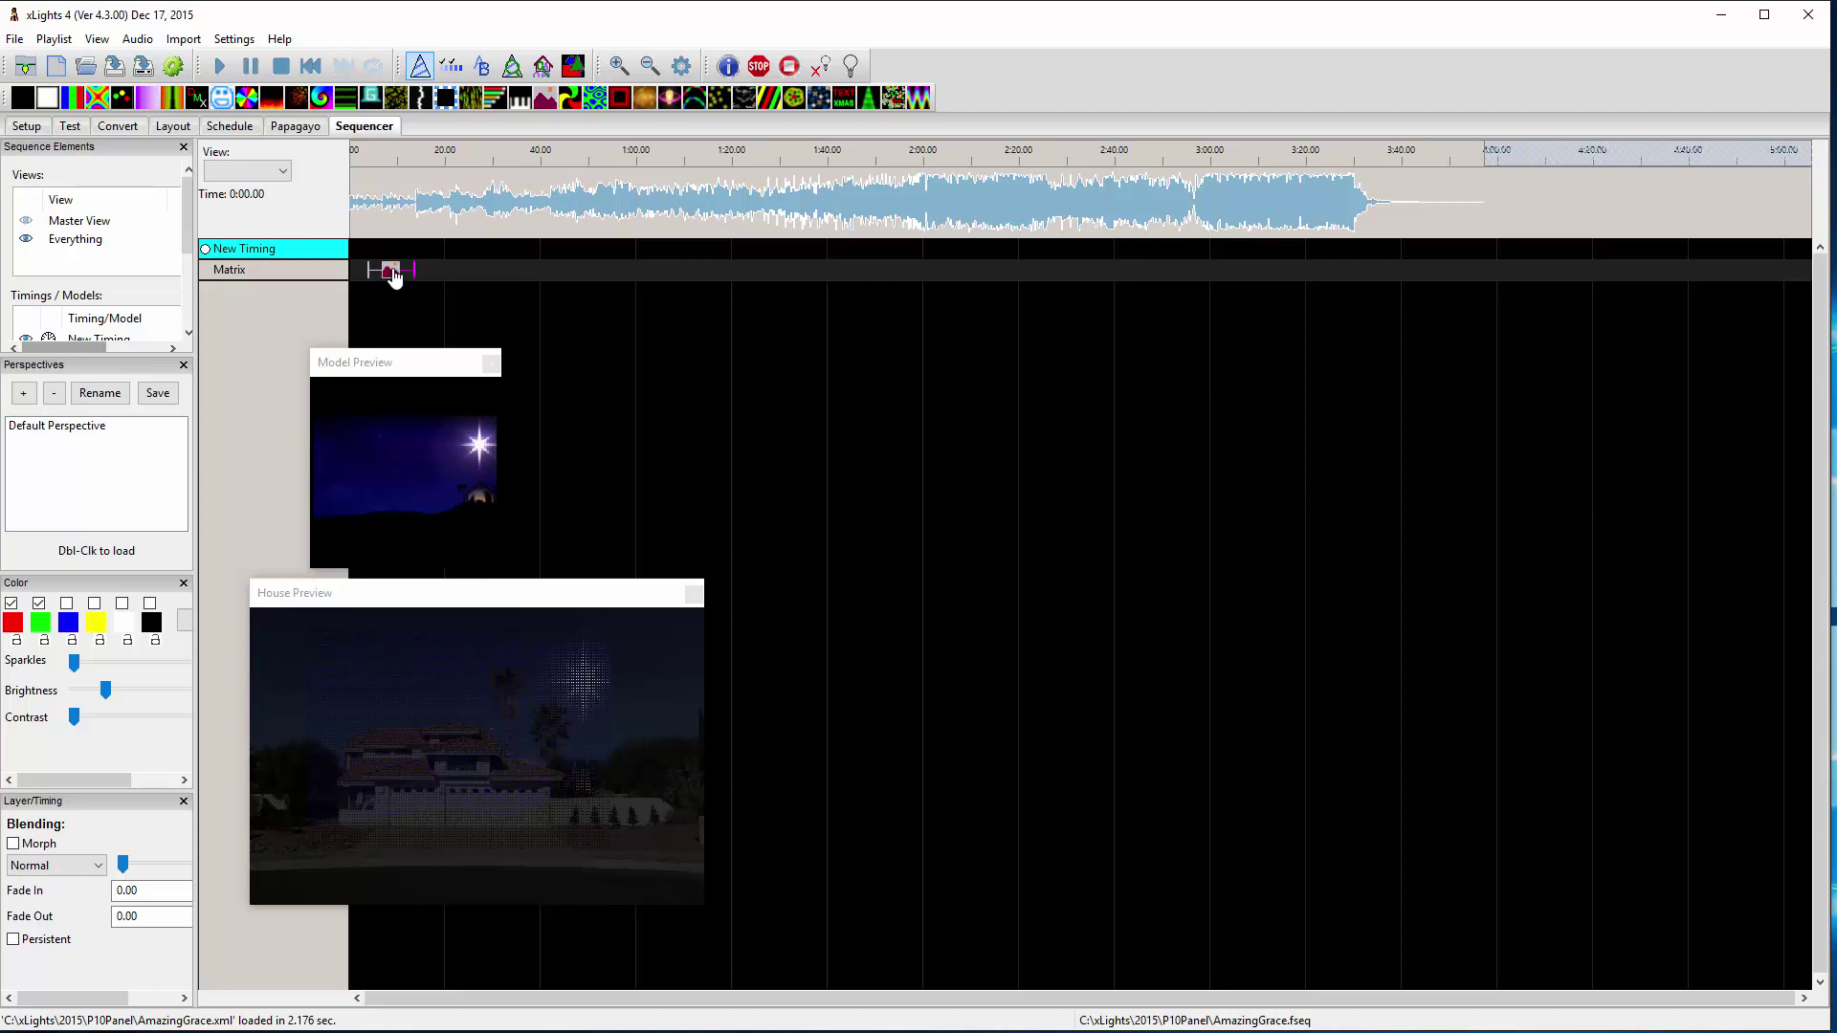
pyautogui.moveTo(383, 296); pyautogui.dragTo(1394, 298)
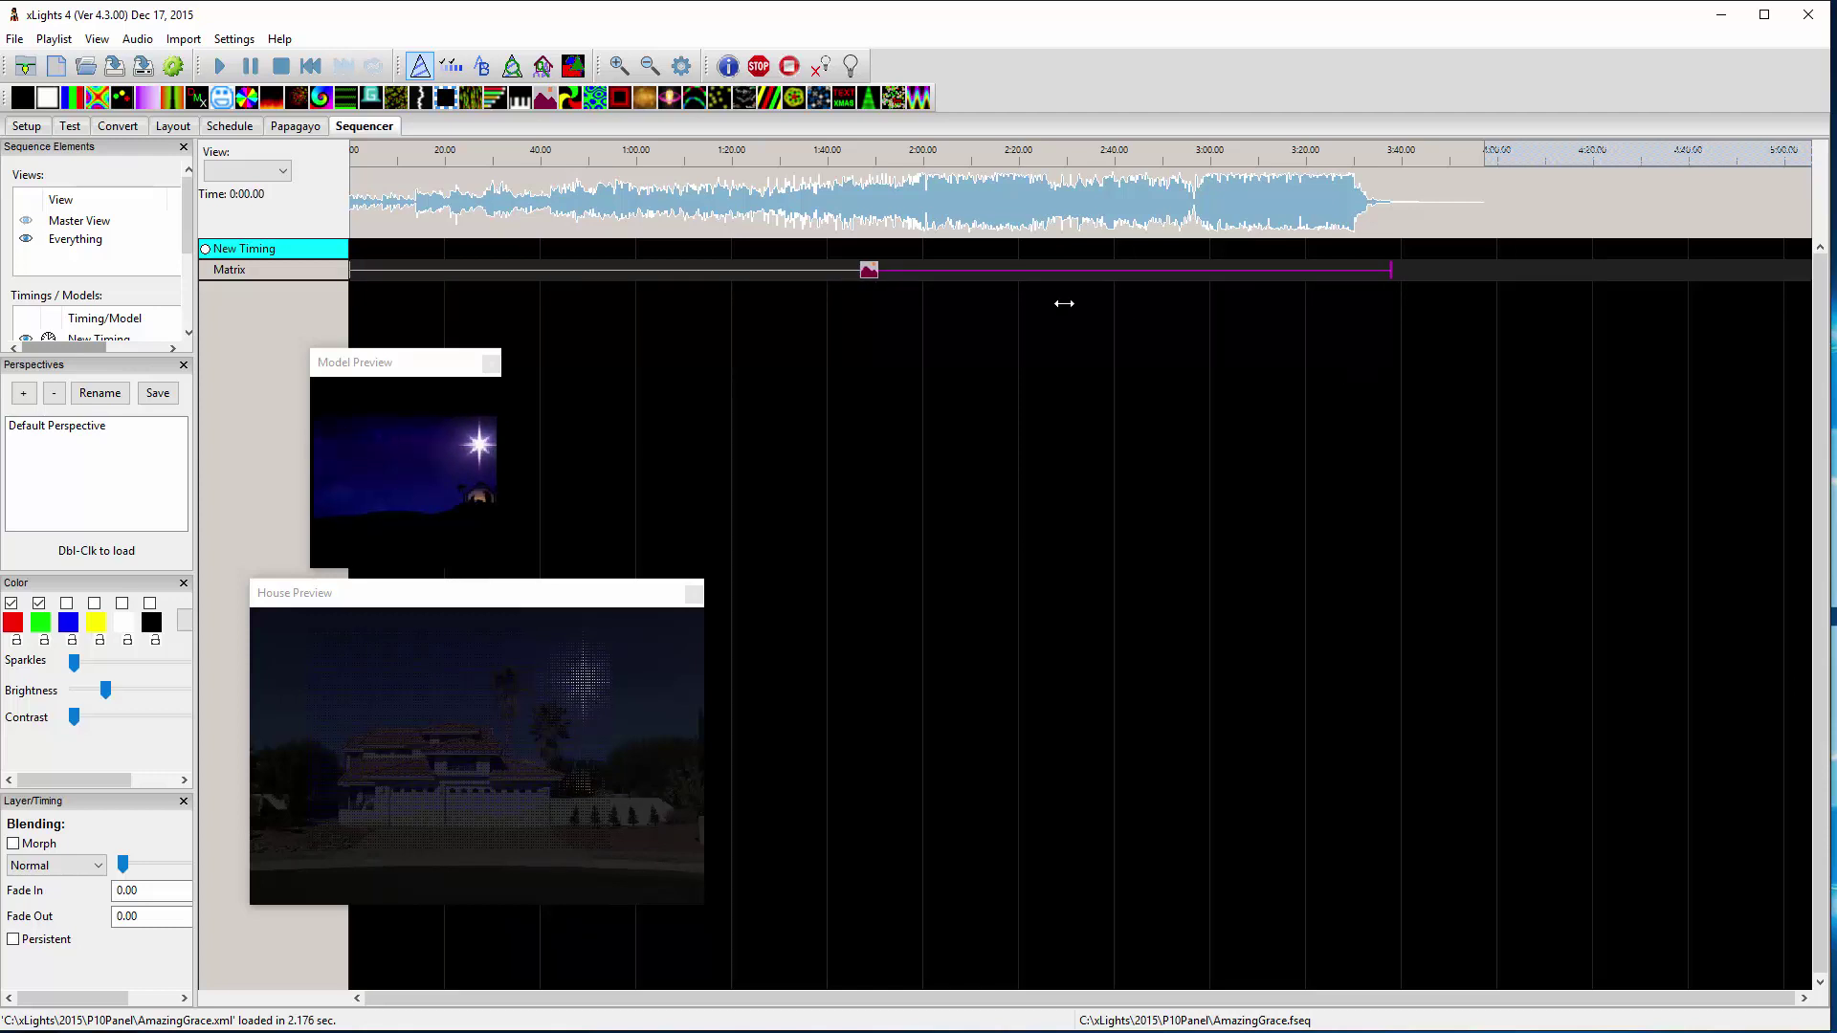
pyautogui.click(419, 65)
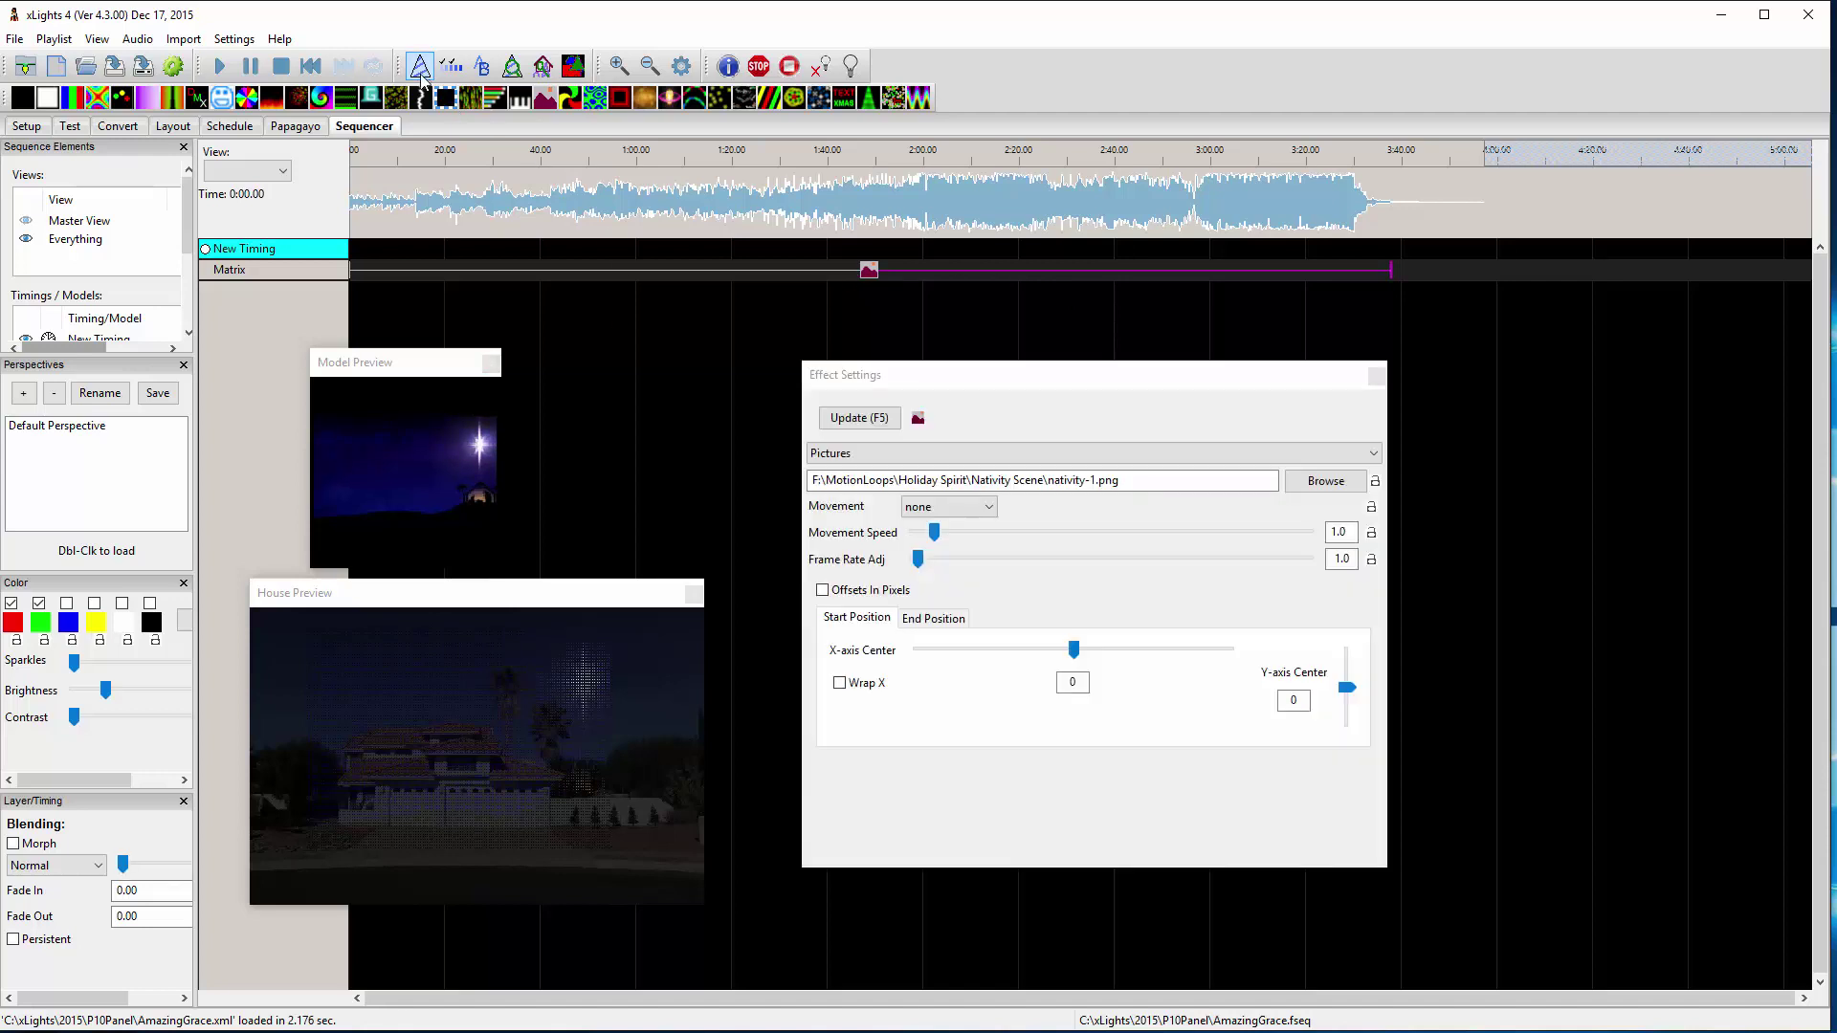
# Set the Pictures effect image to C:\xLights\2015\P10Panel\LetItGo\LetItGo-1.png
pyautogui.click(1326, 480)
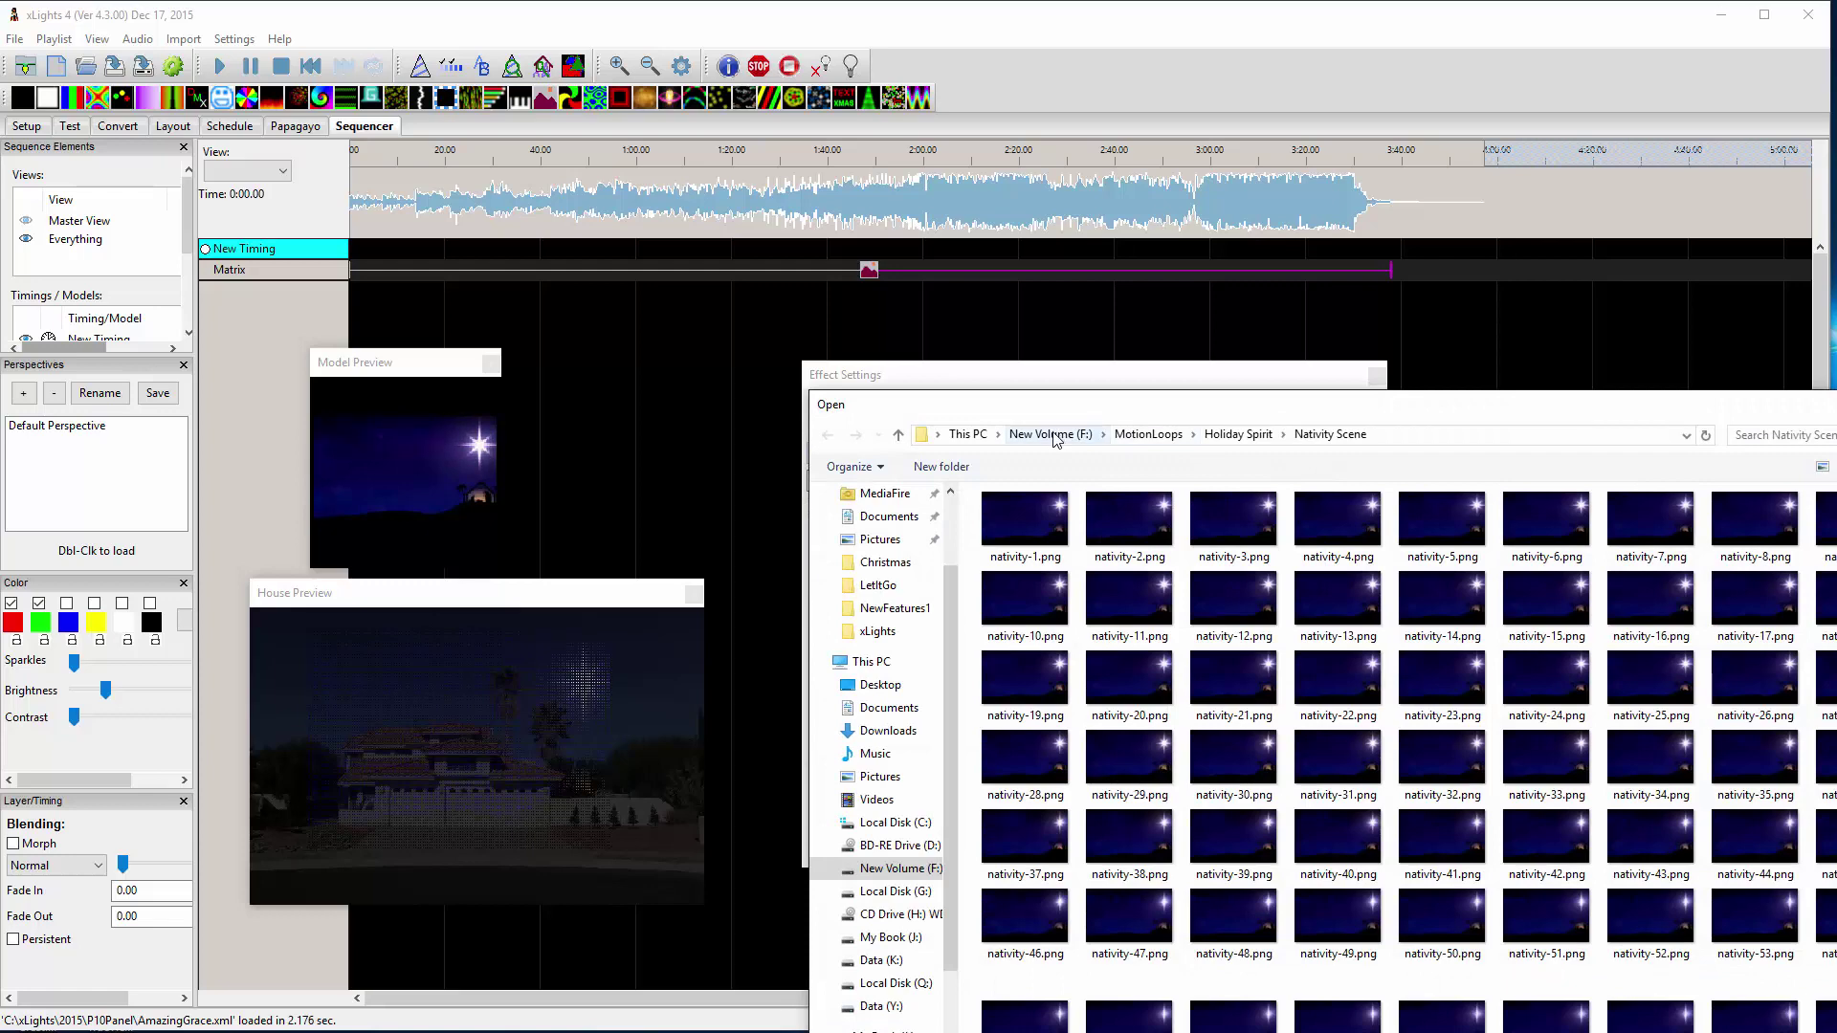
pyautogui.click(897, 826)
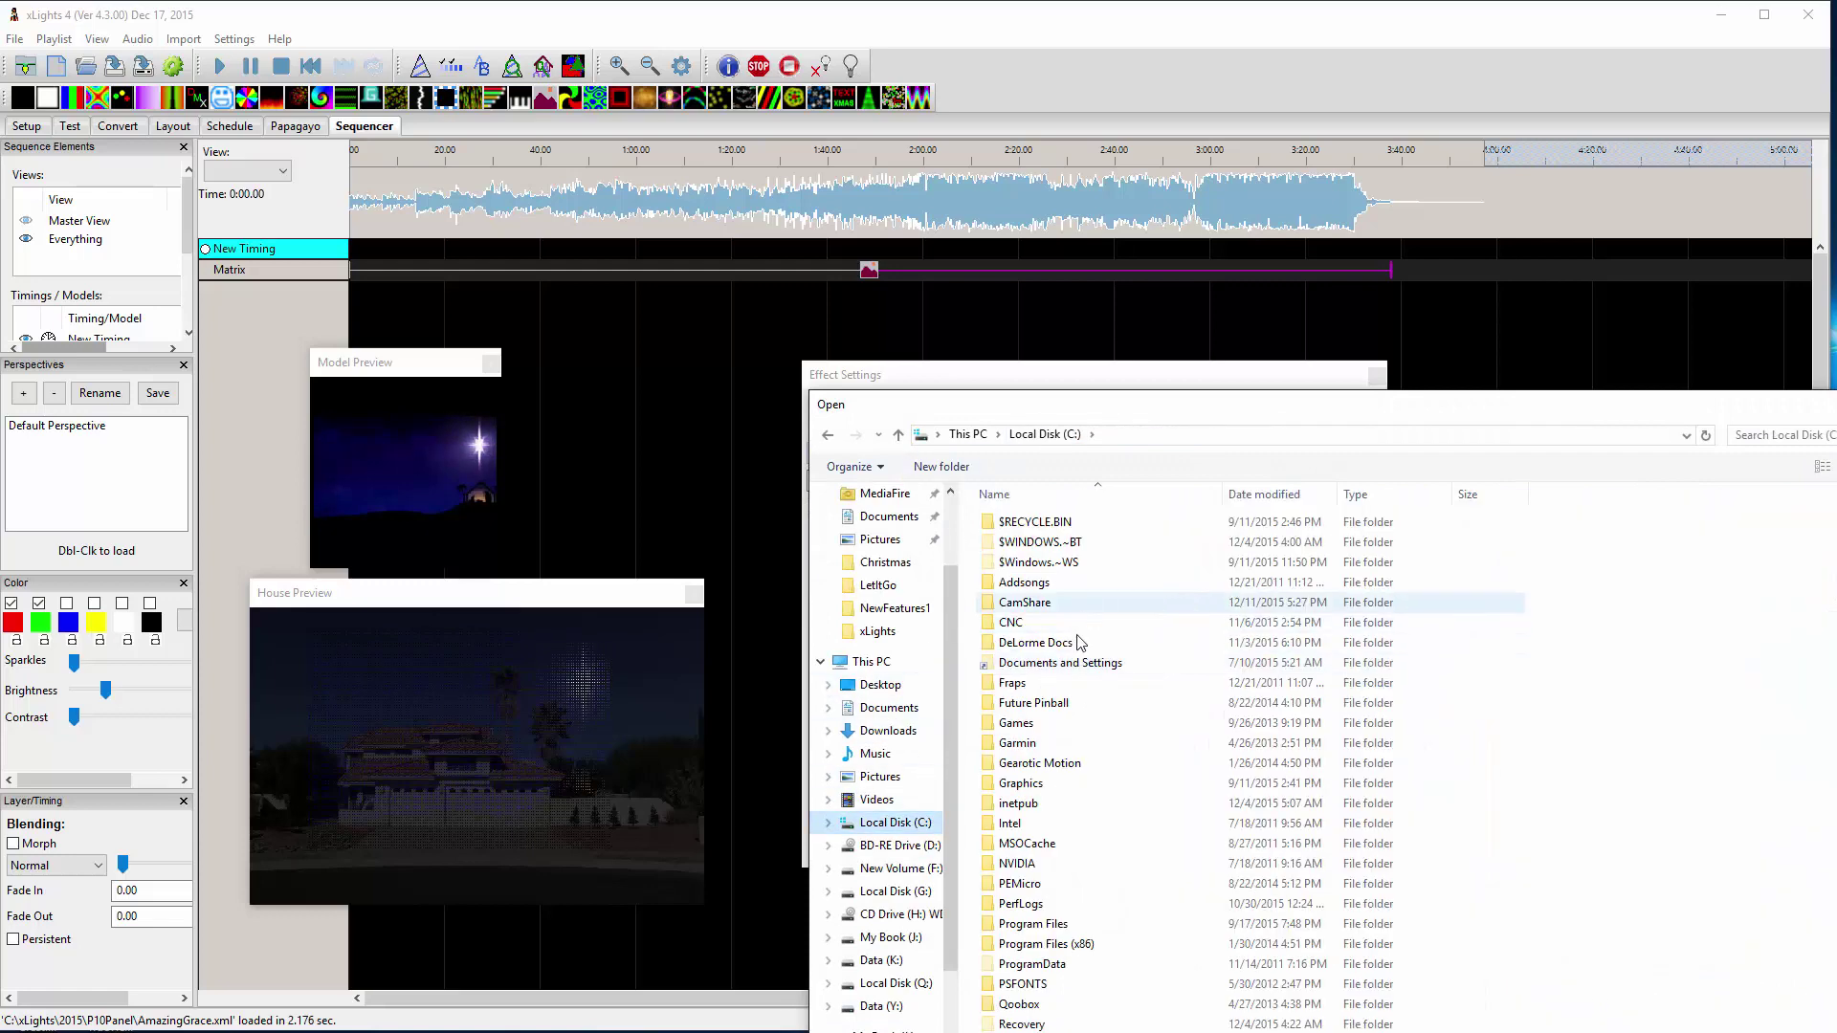
pyautogui.scroll(-4, 1049, 985)
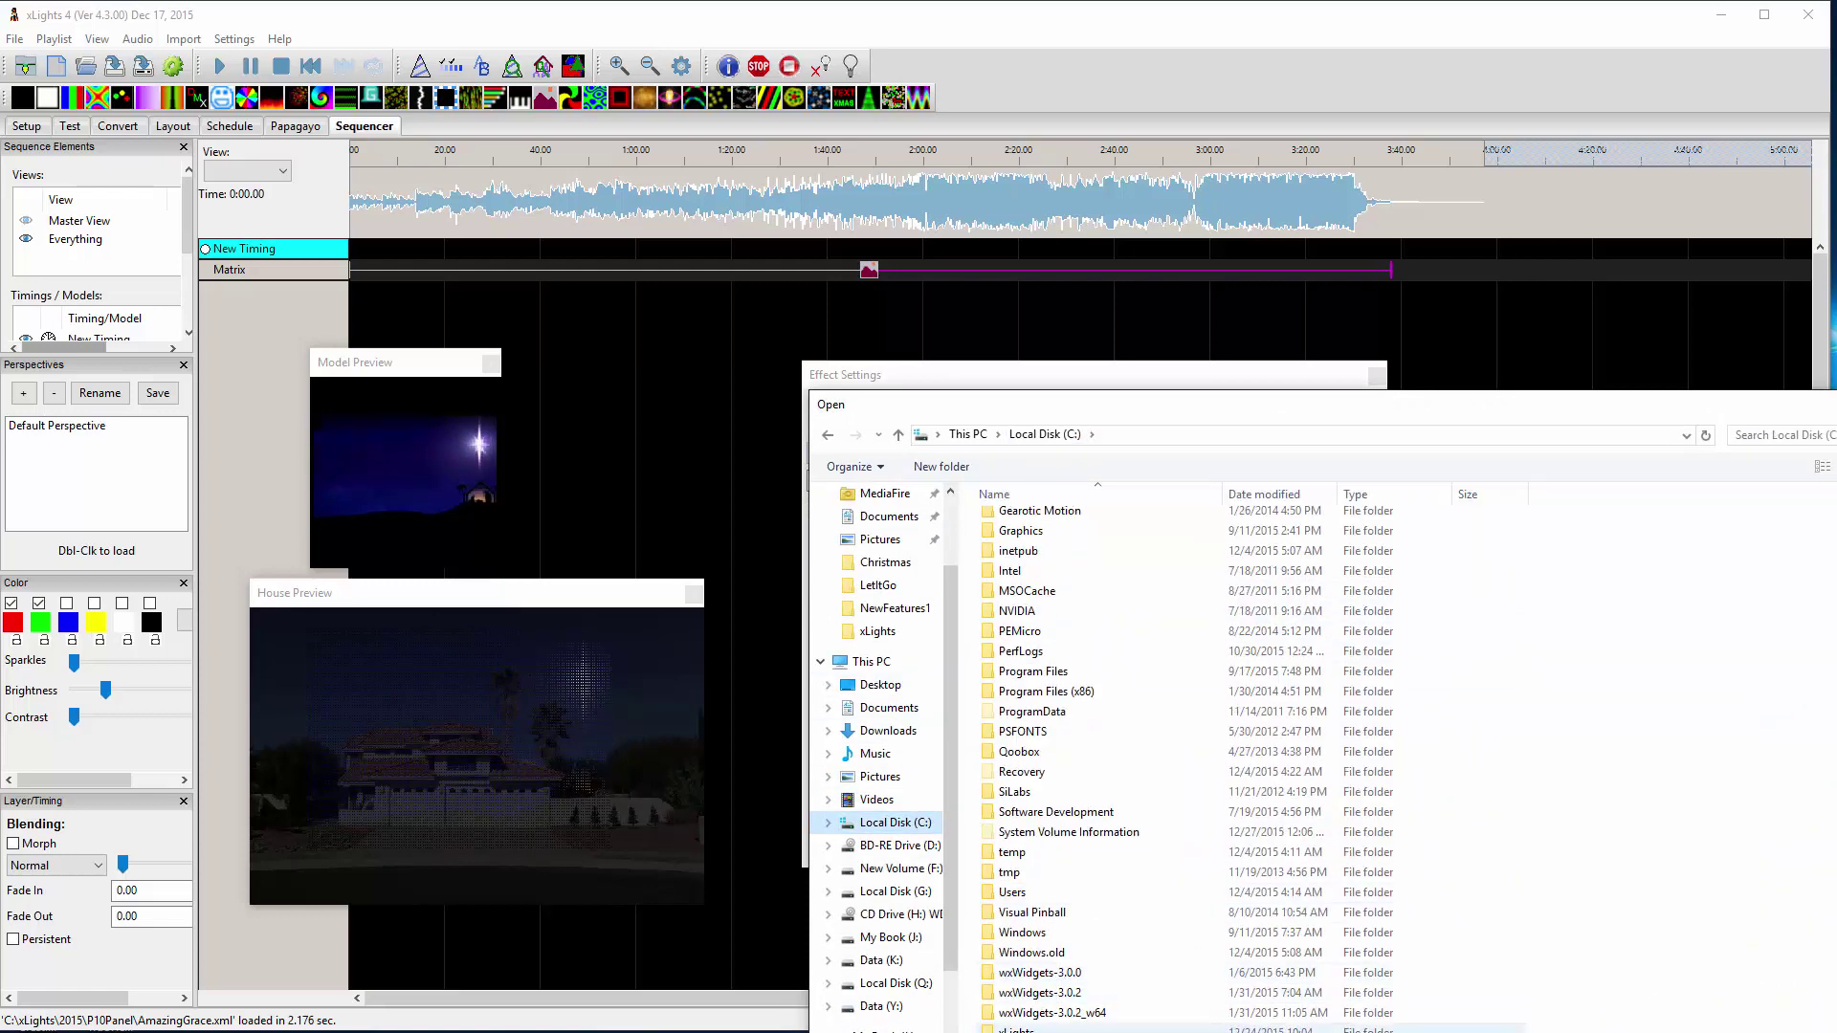
pyautogui.doubleClick(1016, 1029)
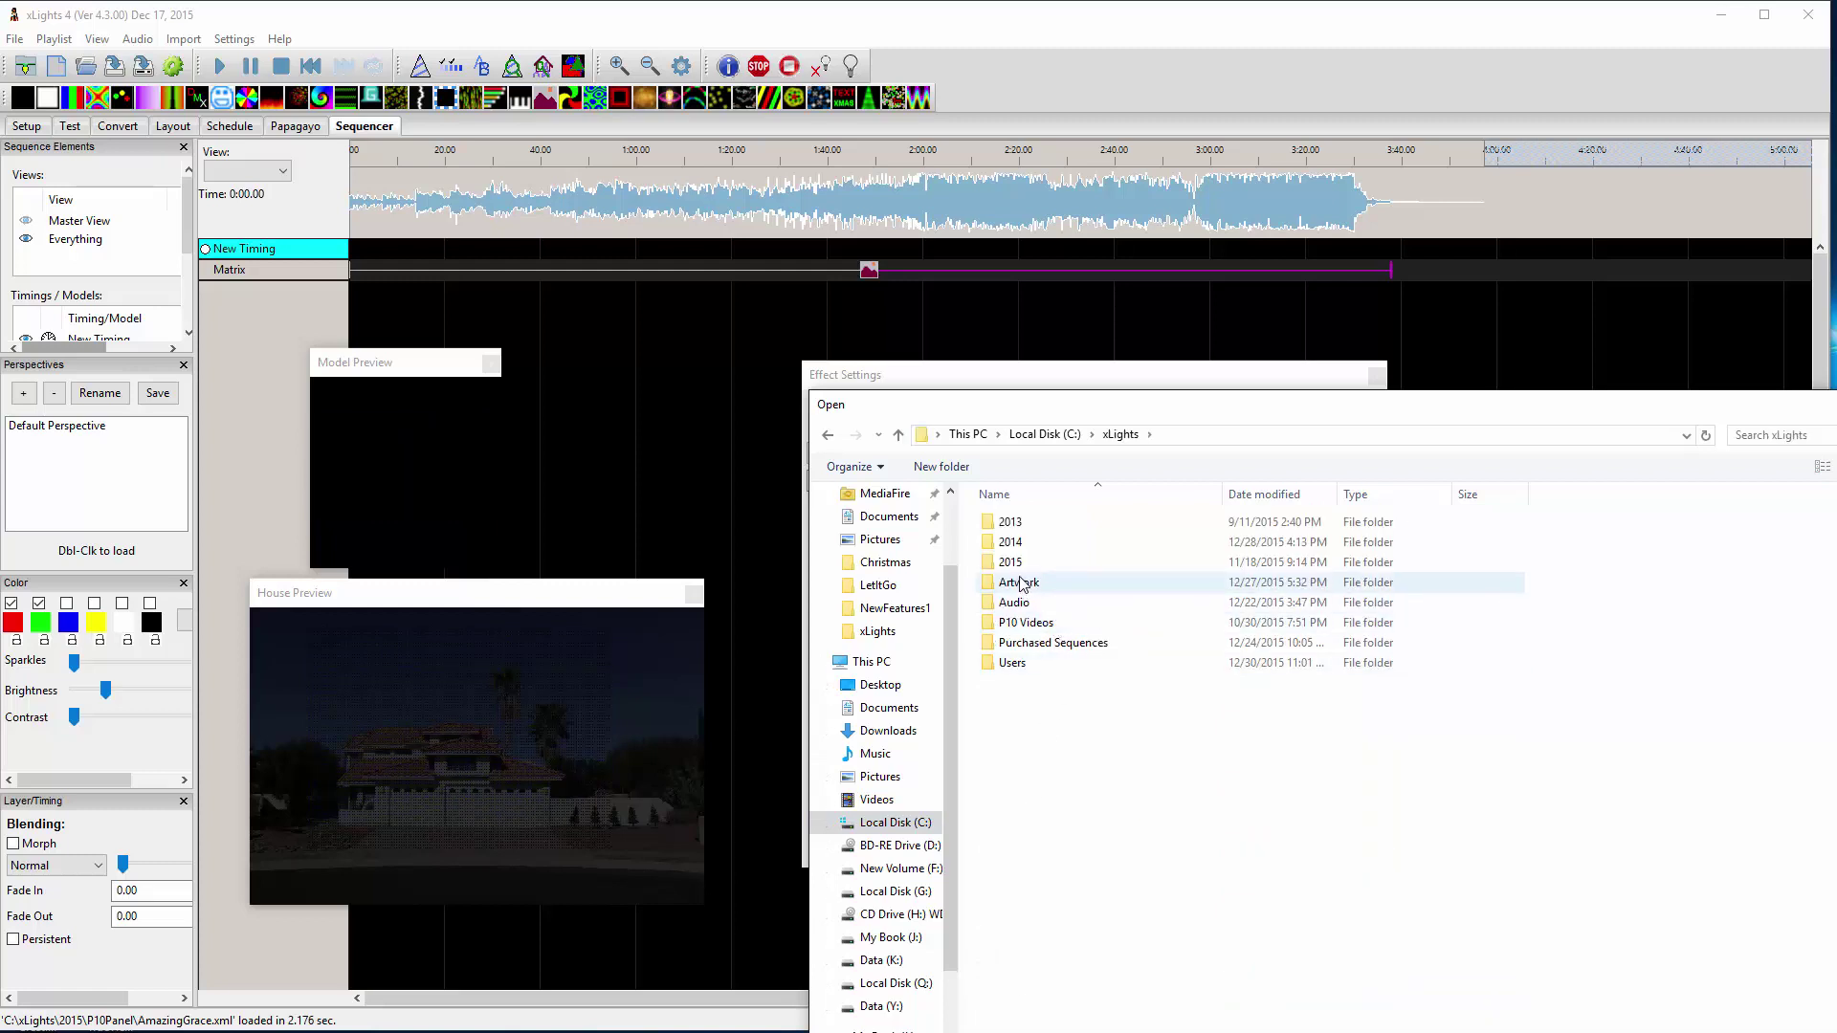
pyautogui.doubleClick(1272, 578)
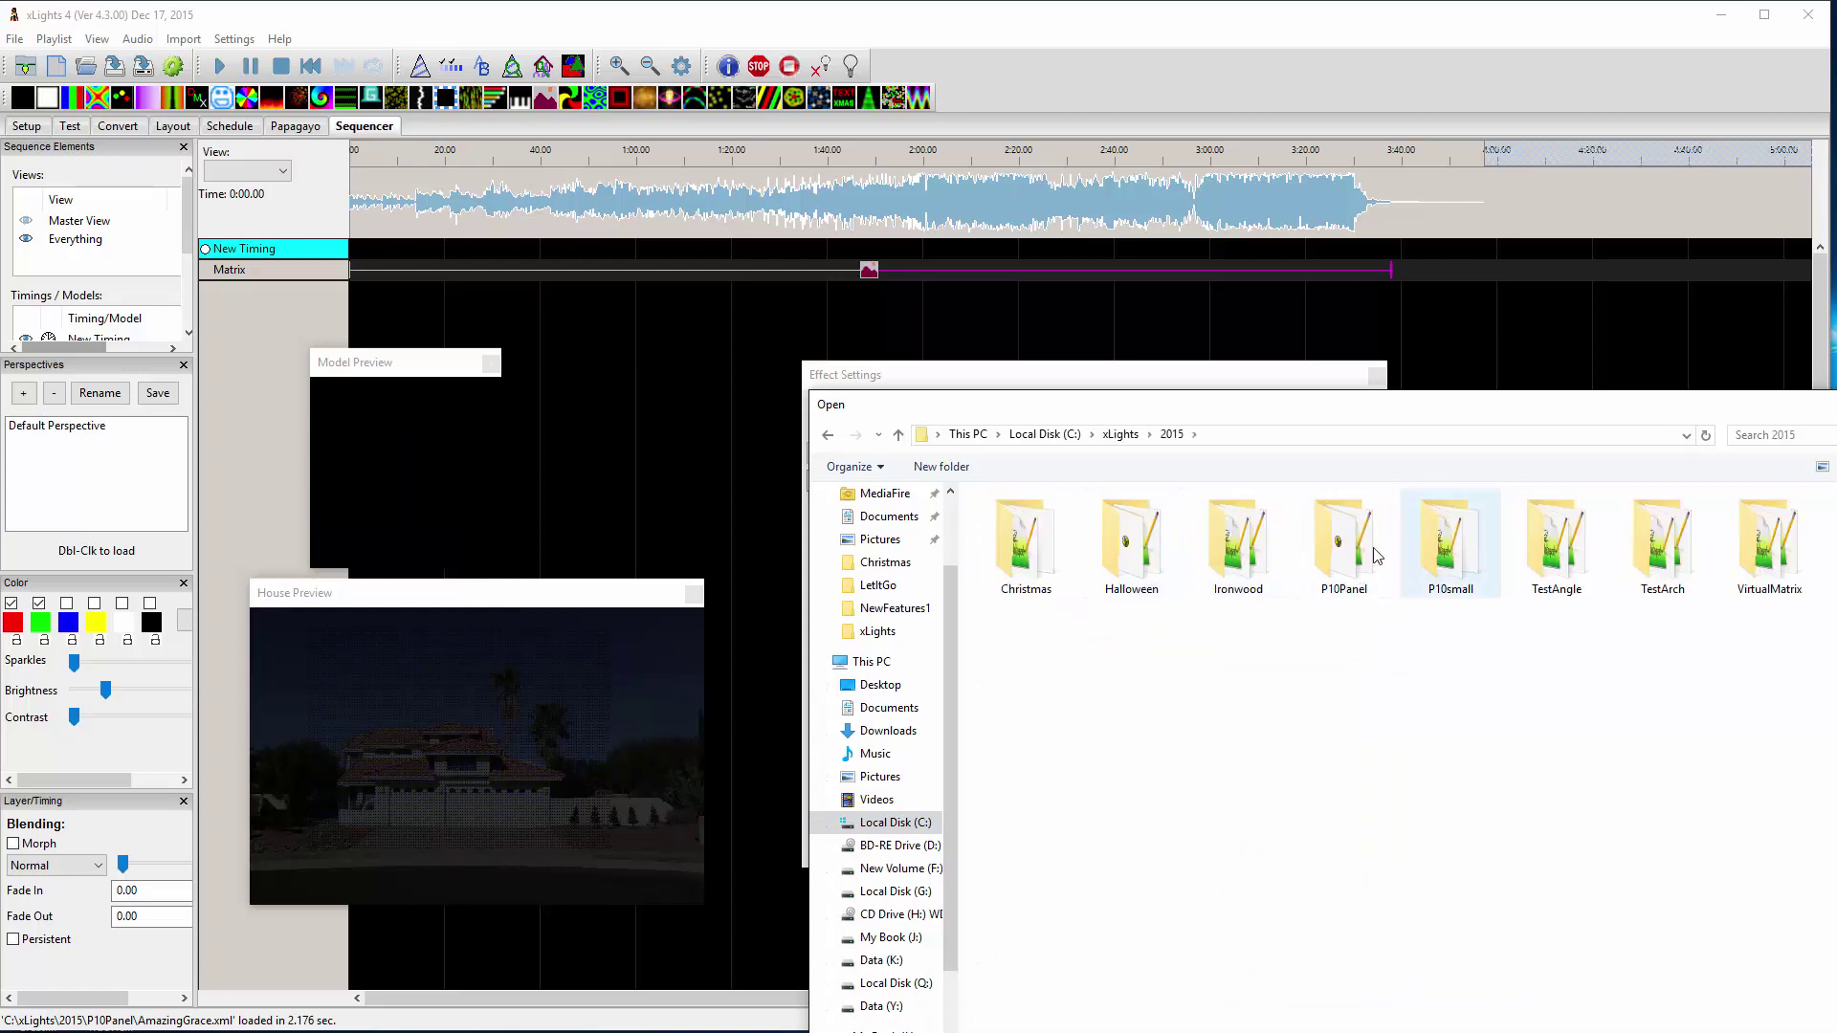
pyautogui.doubleClick(1344, 540)
pyautogui.doubleClick(1016, 582)
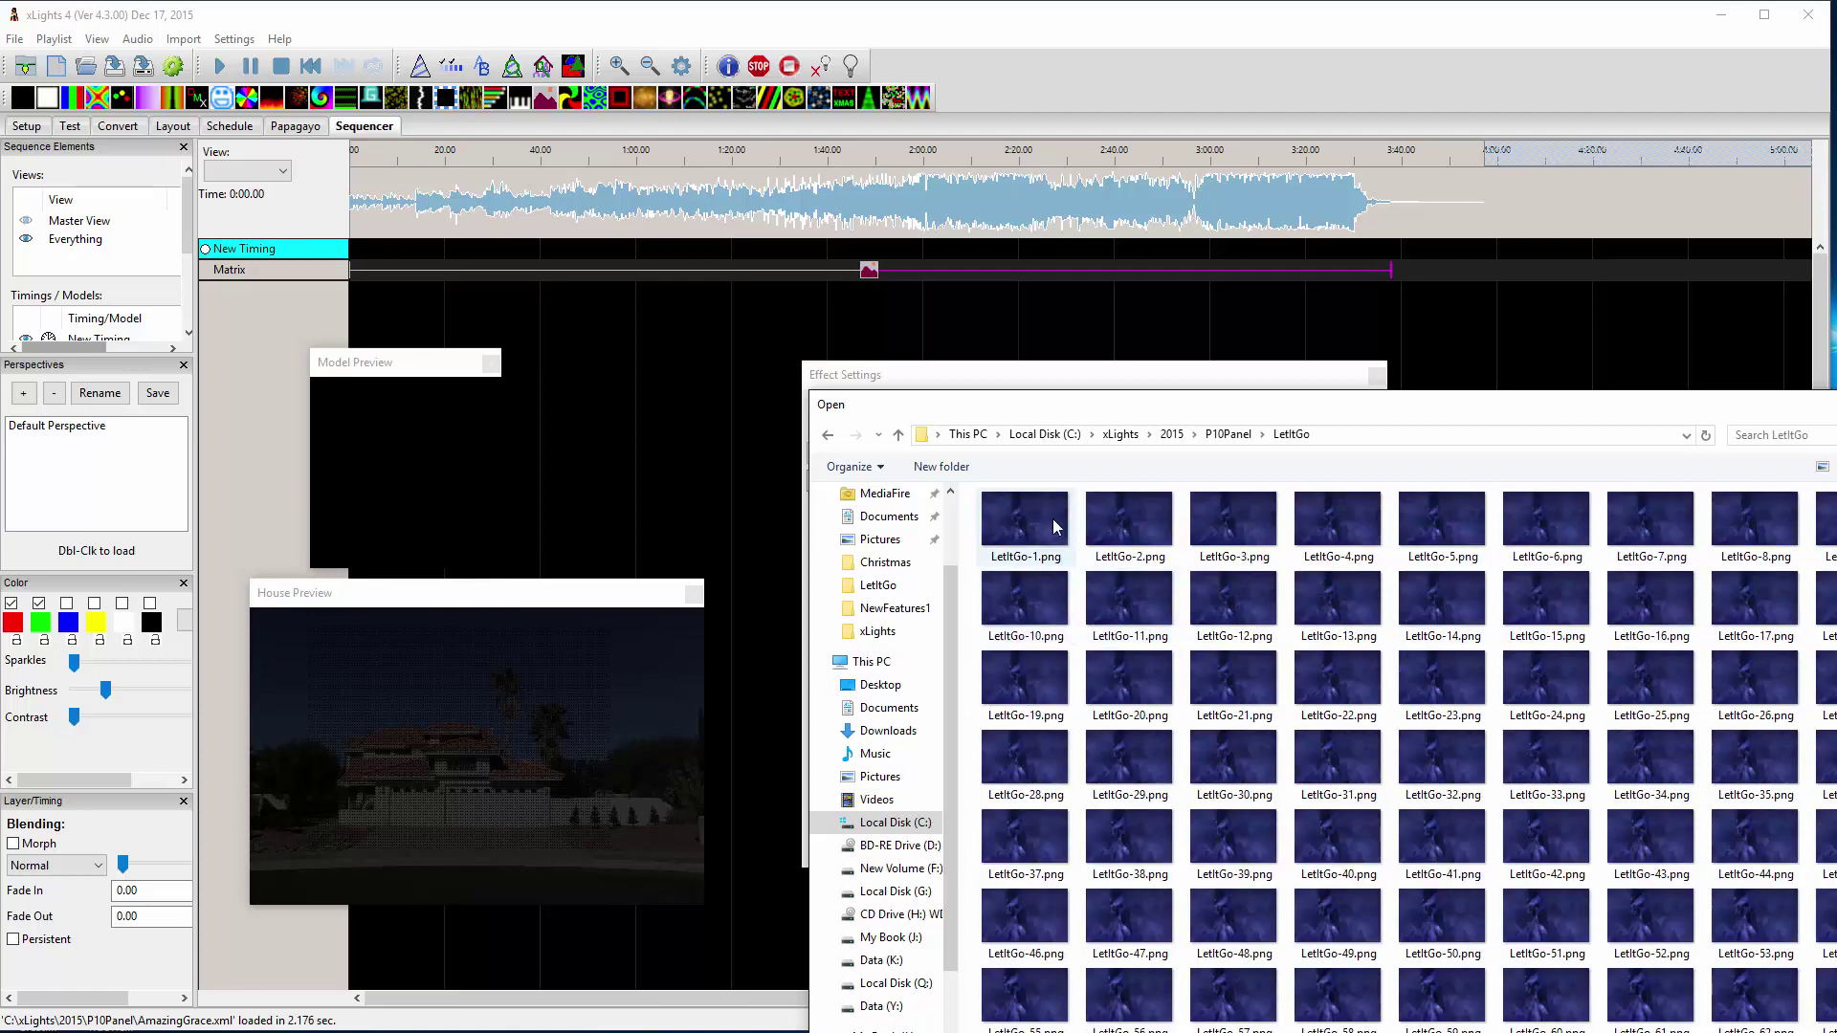
pyautogui.doubleClick(1045, 527)
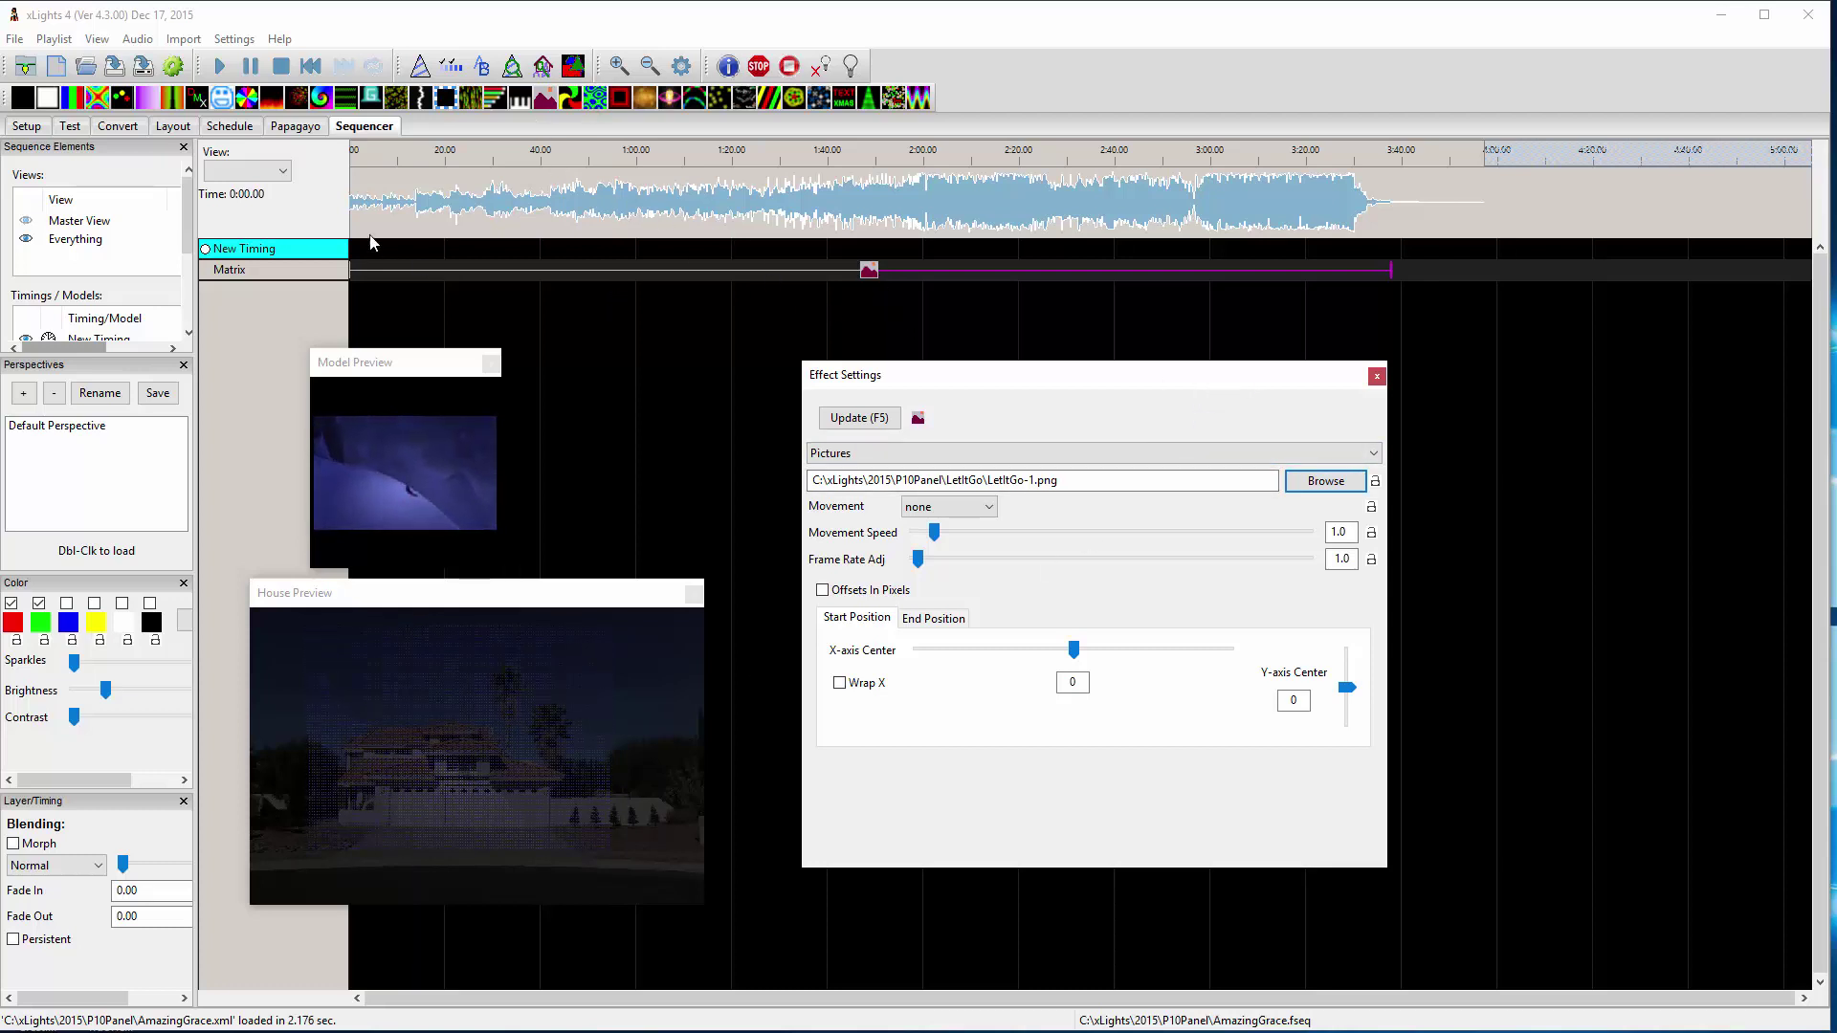
pyautogui.click(311, 67)
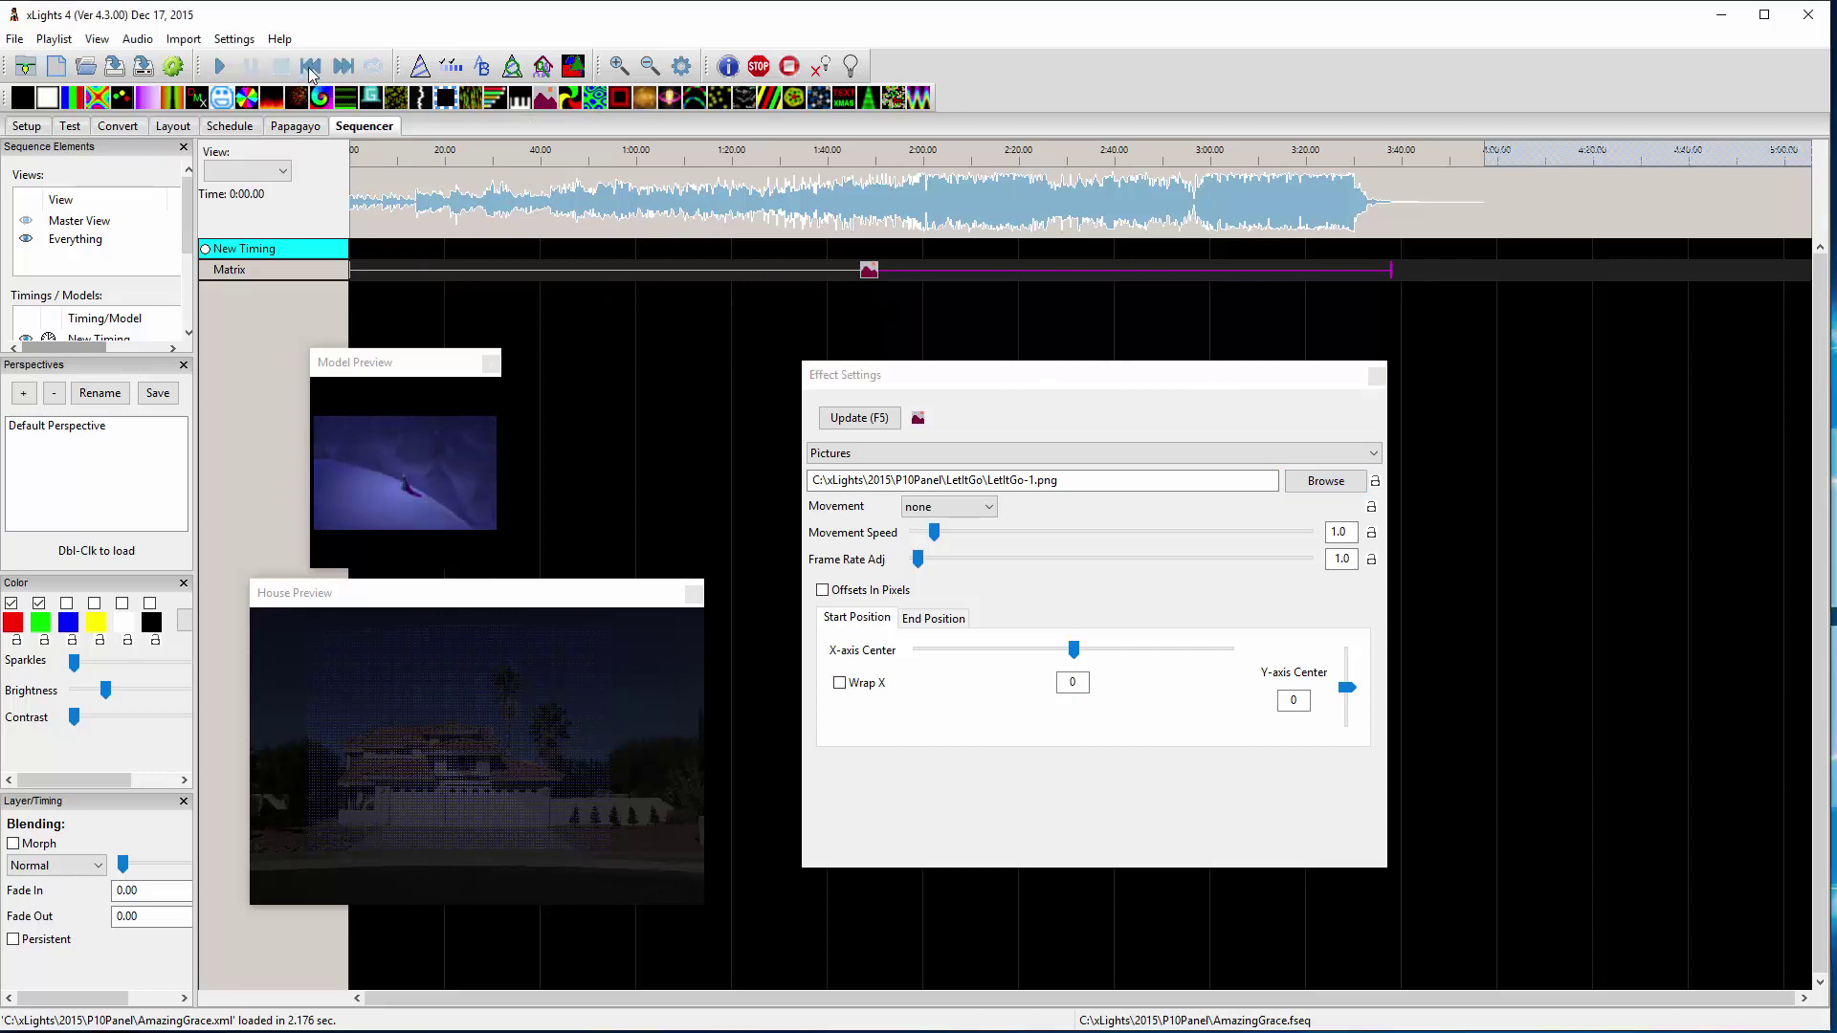
pyautogui.click(226, 72)
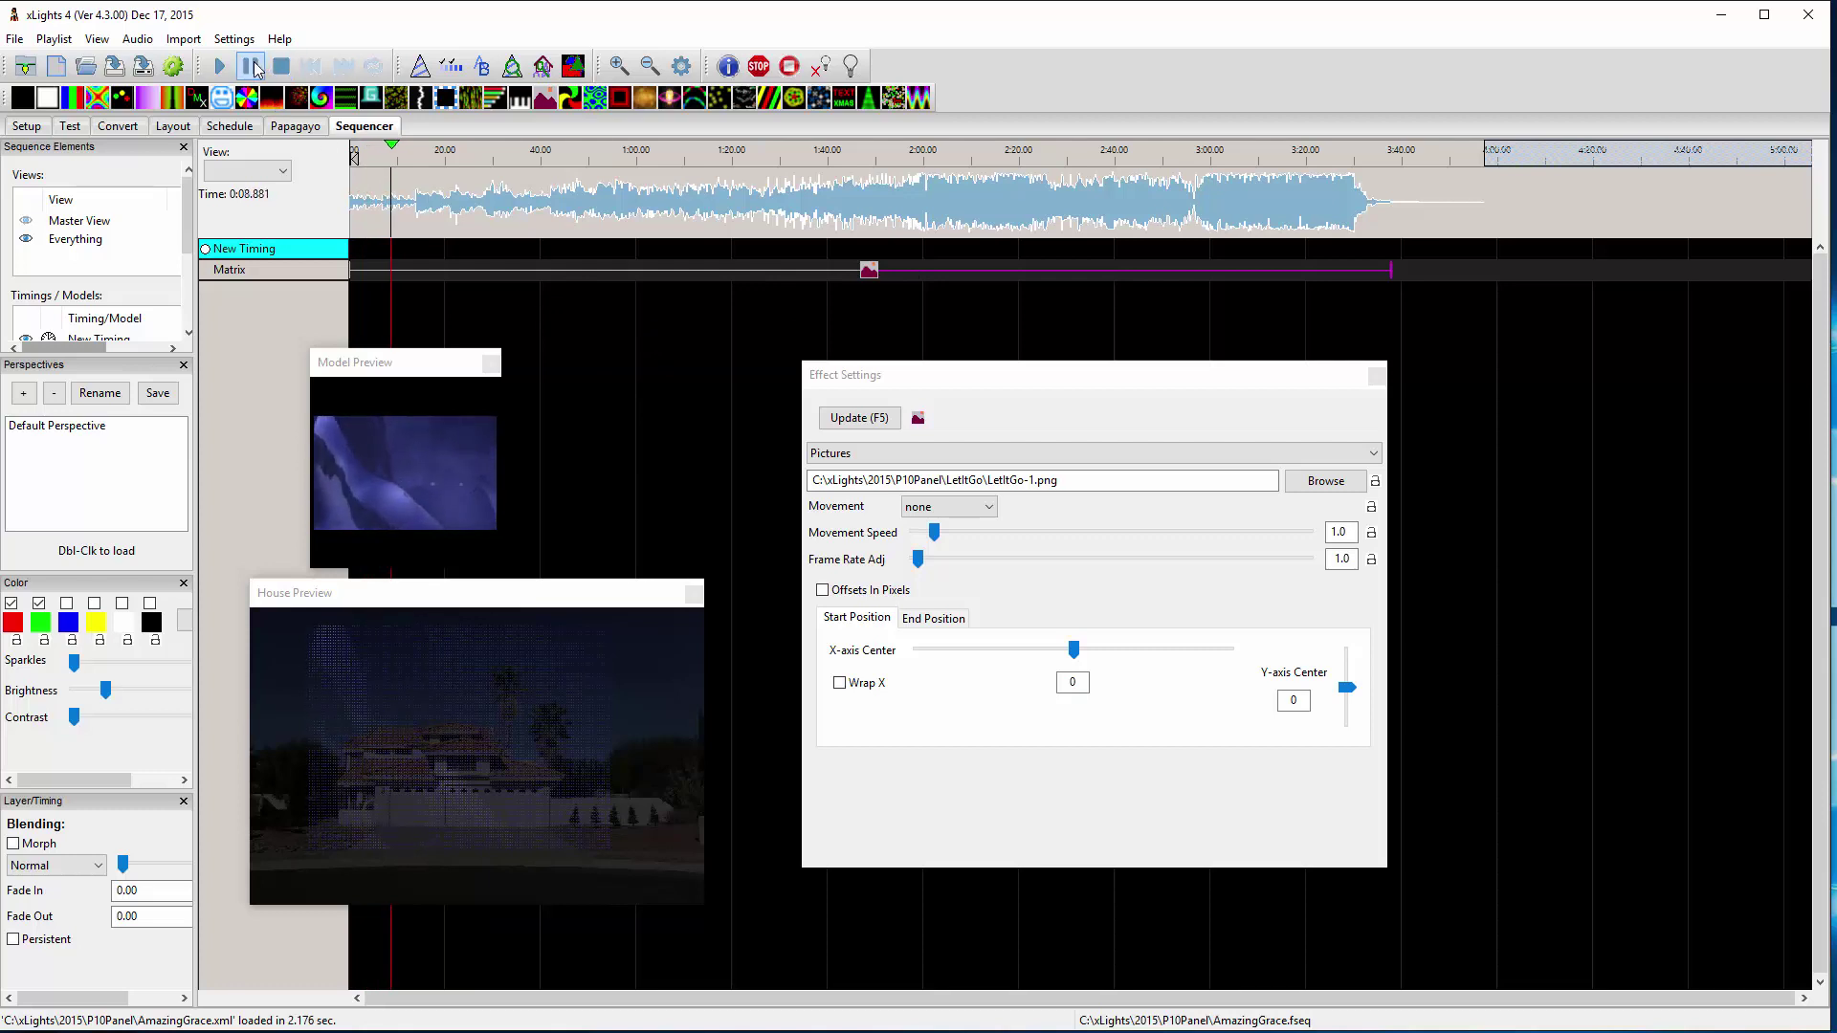
pyautogui.click(626, 161)
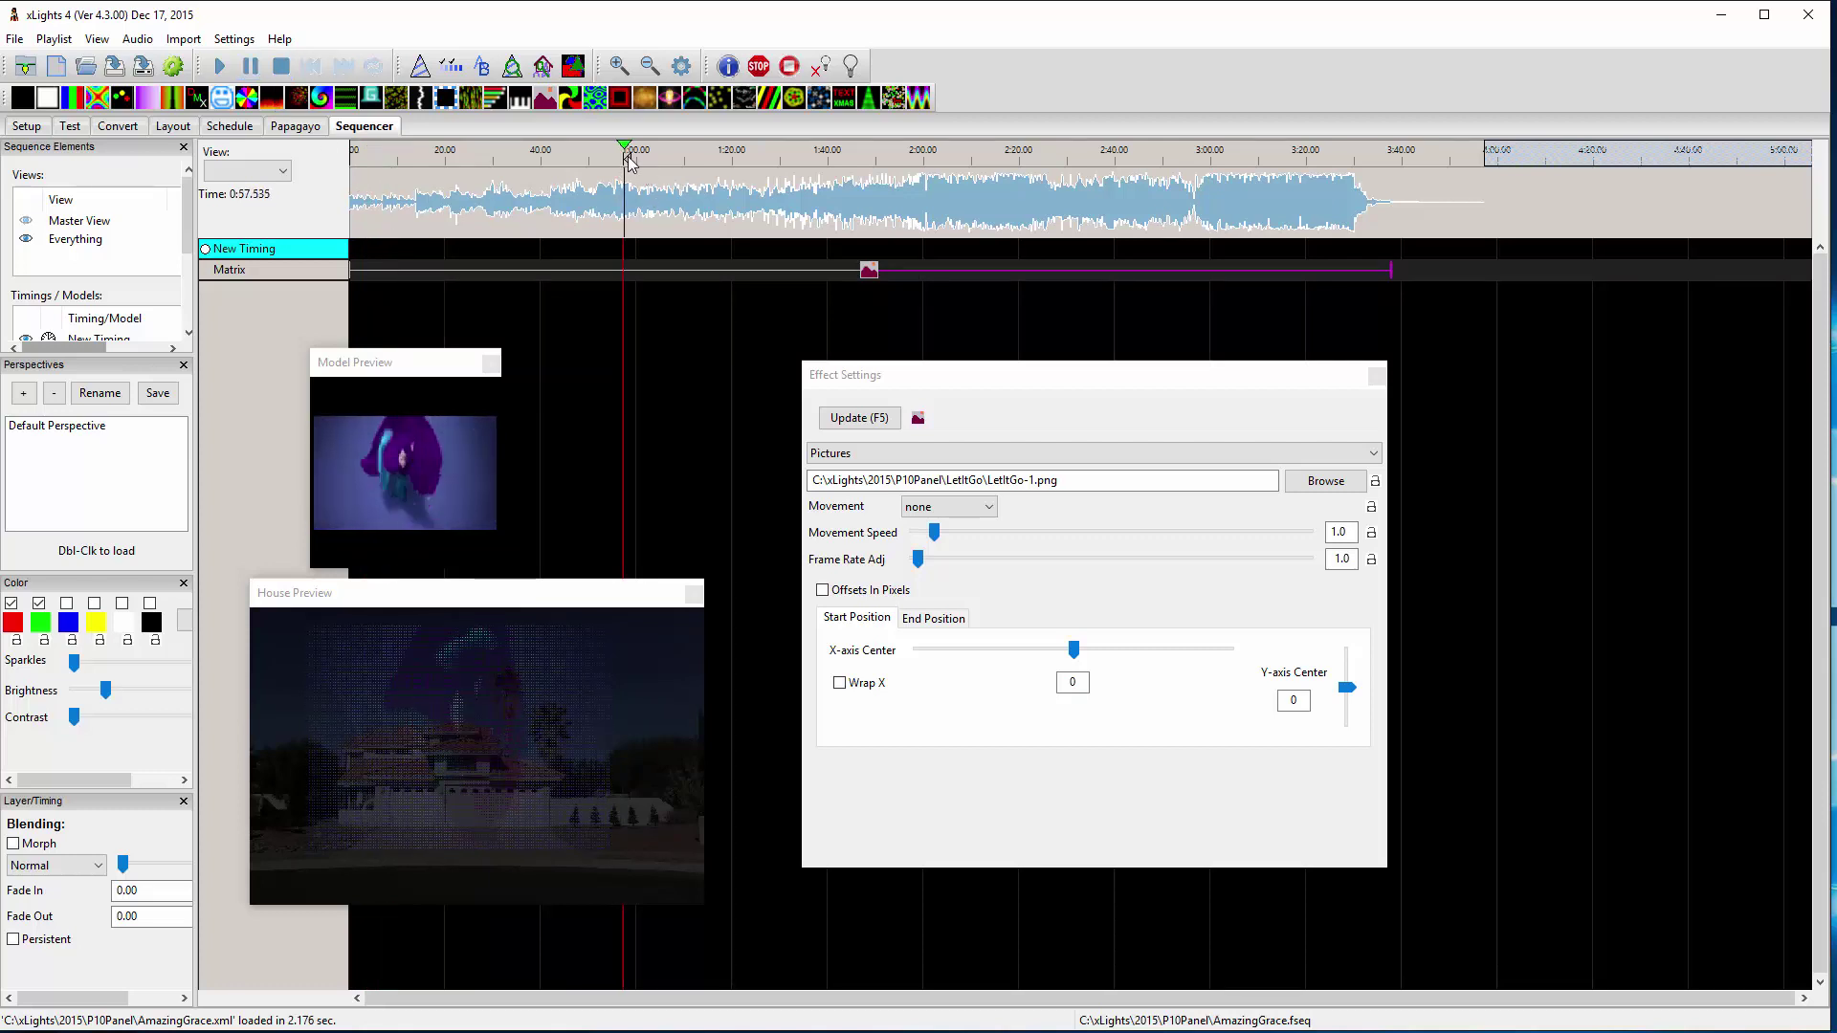
pyautogui.click(745, 159)
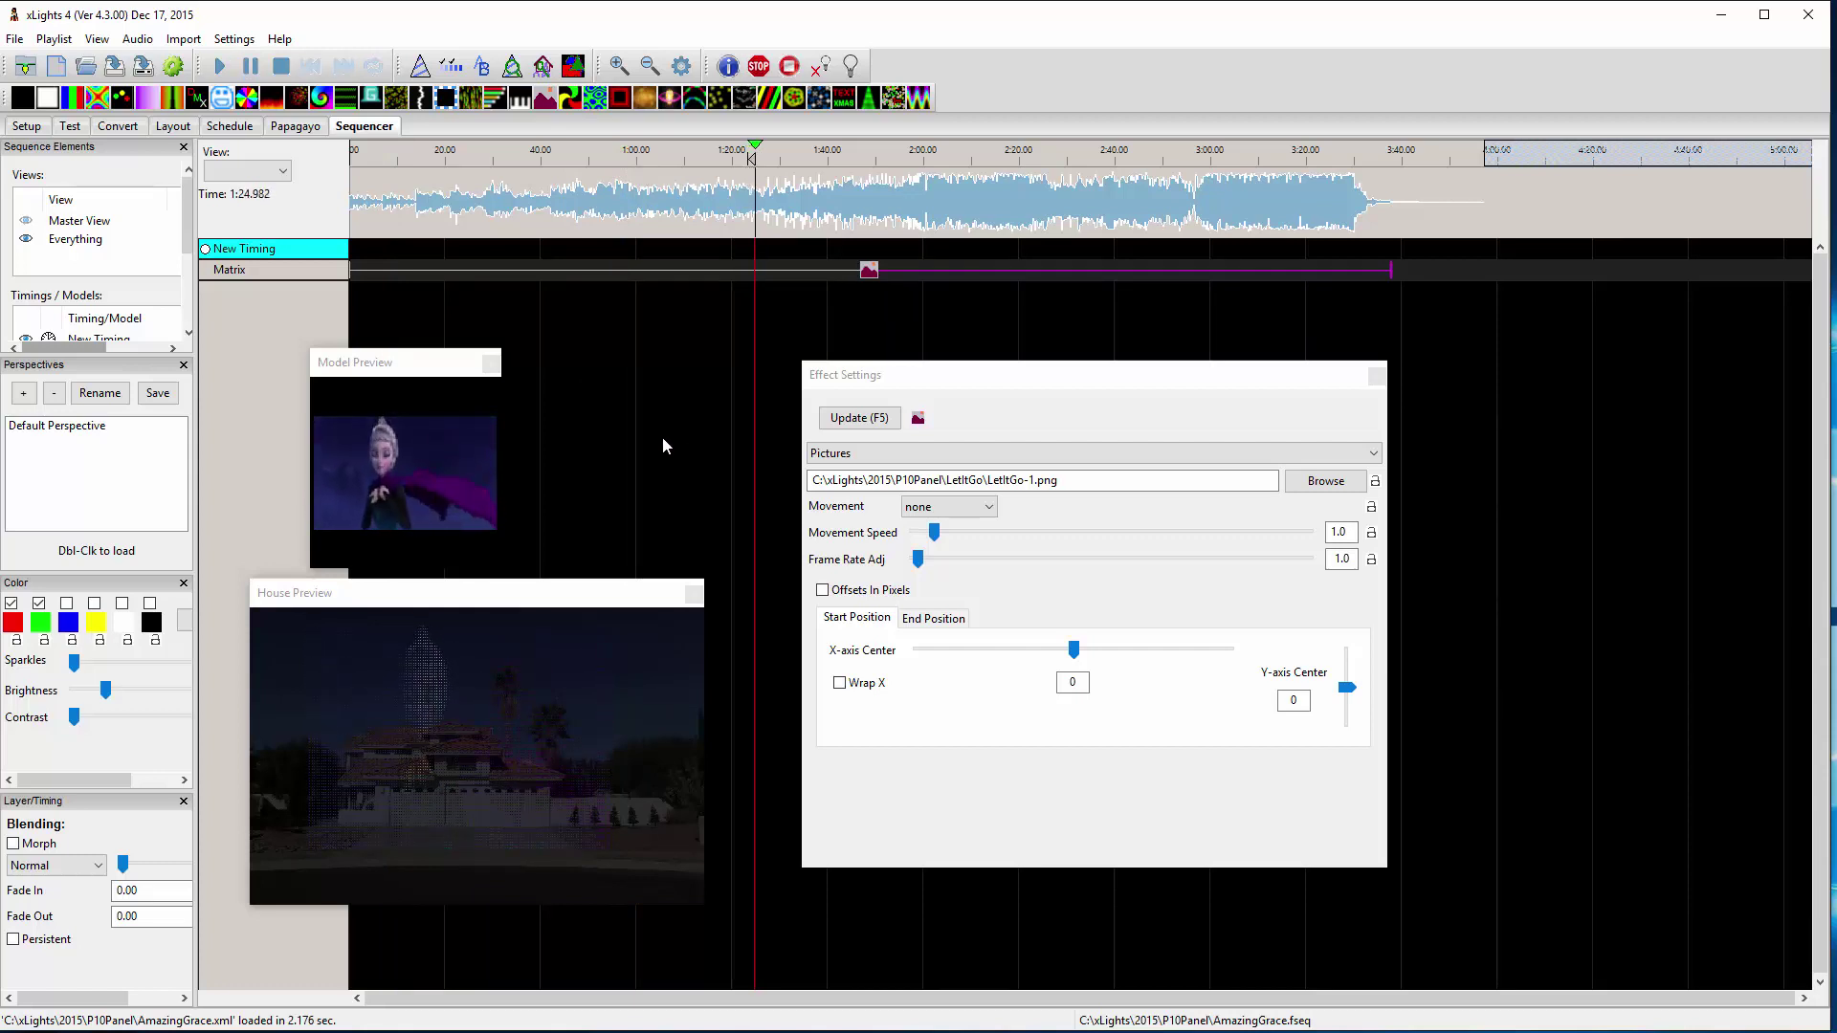
pyautogui.click(251, 66)
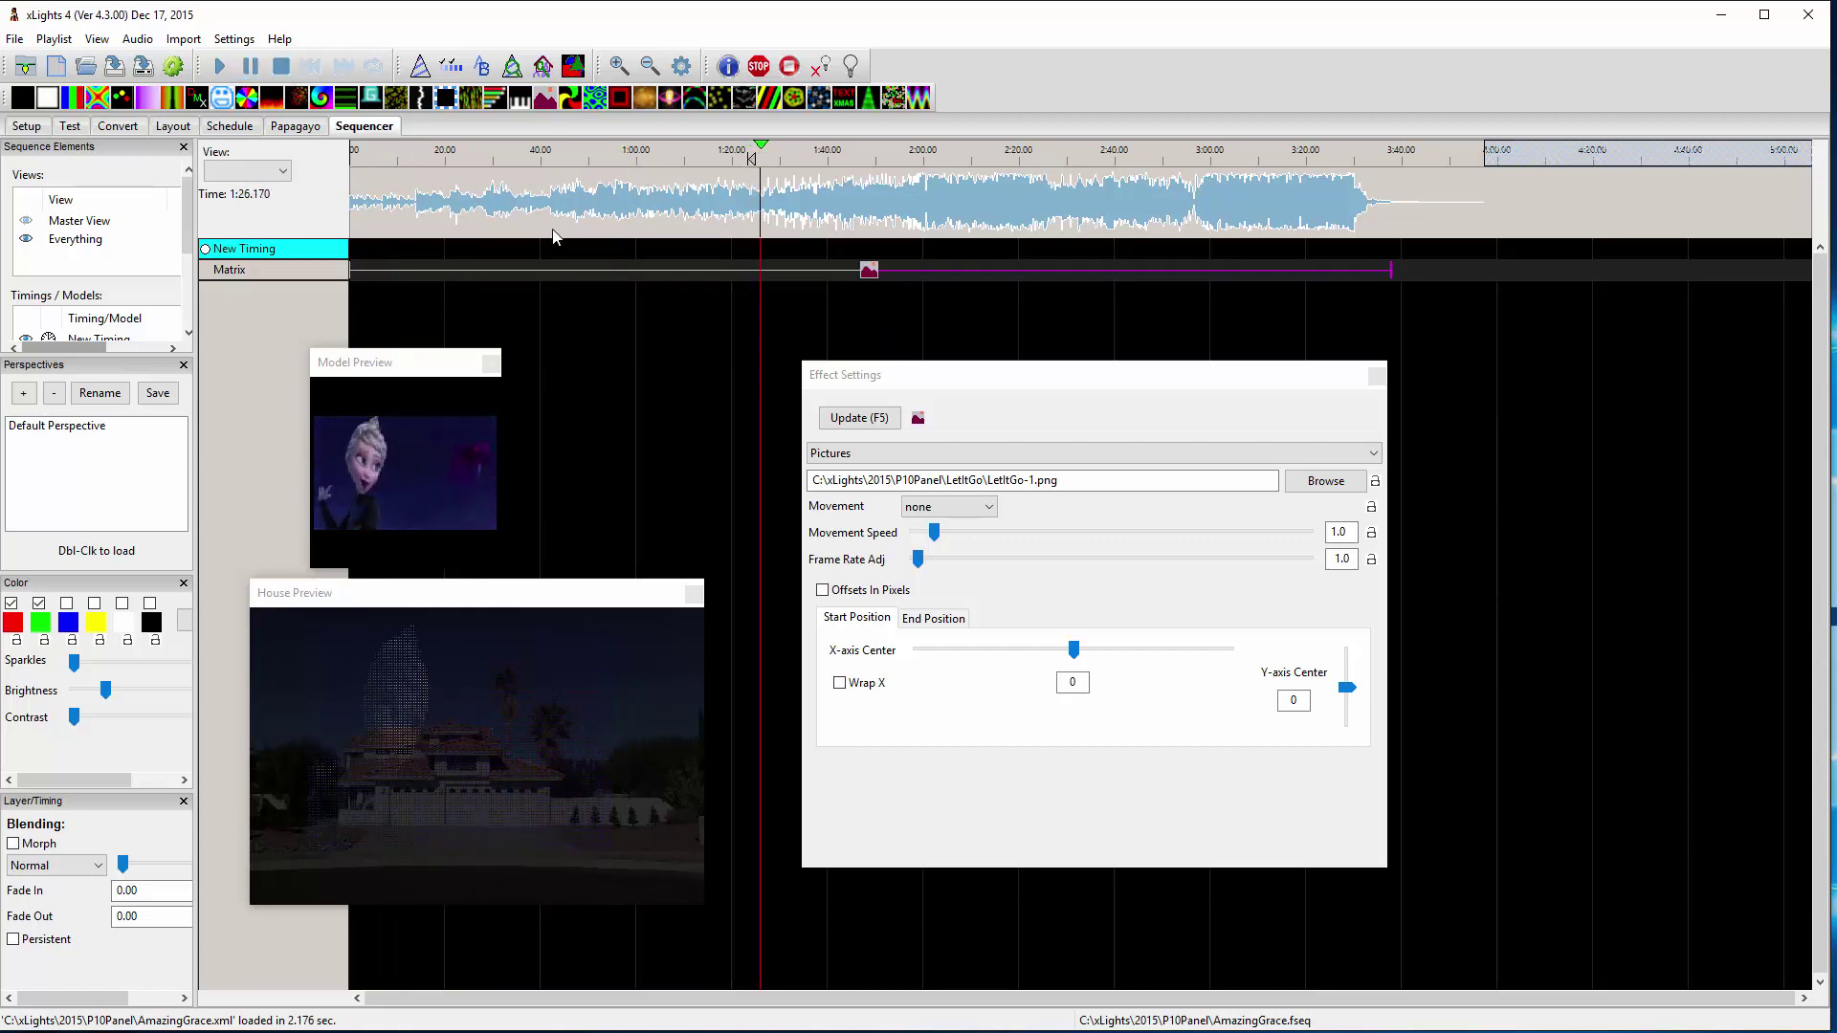
pyautogui.click(529, 160)
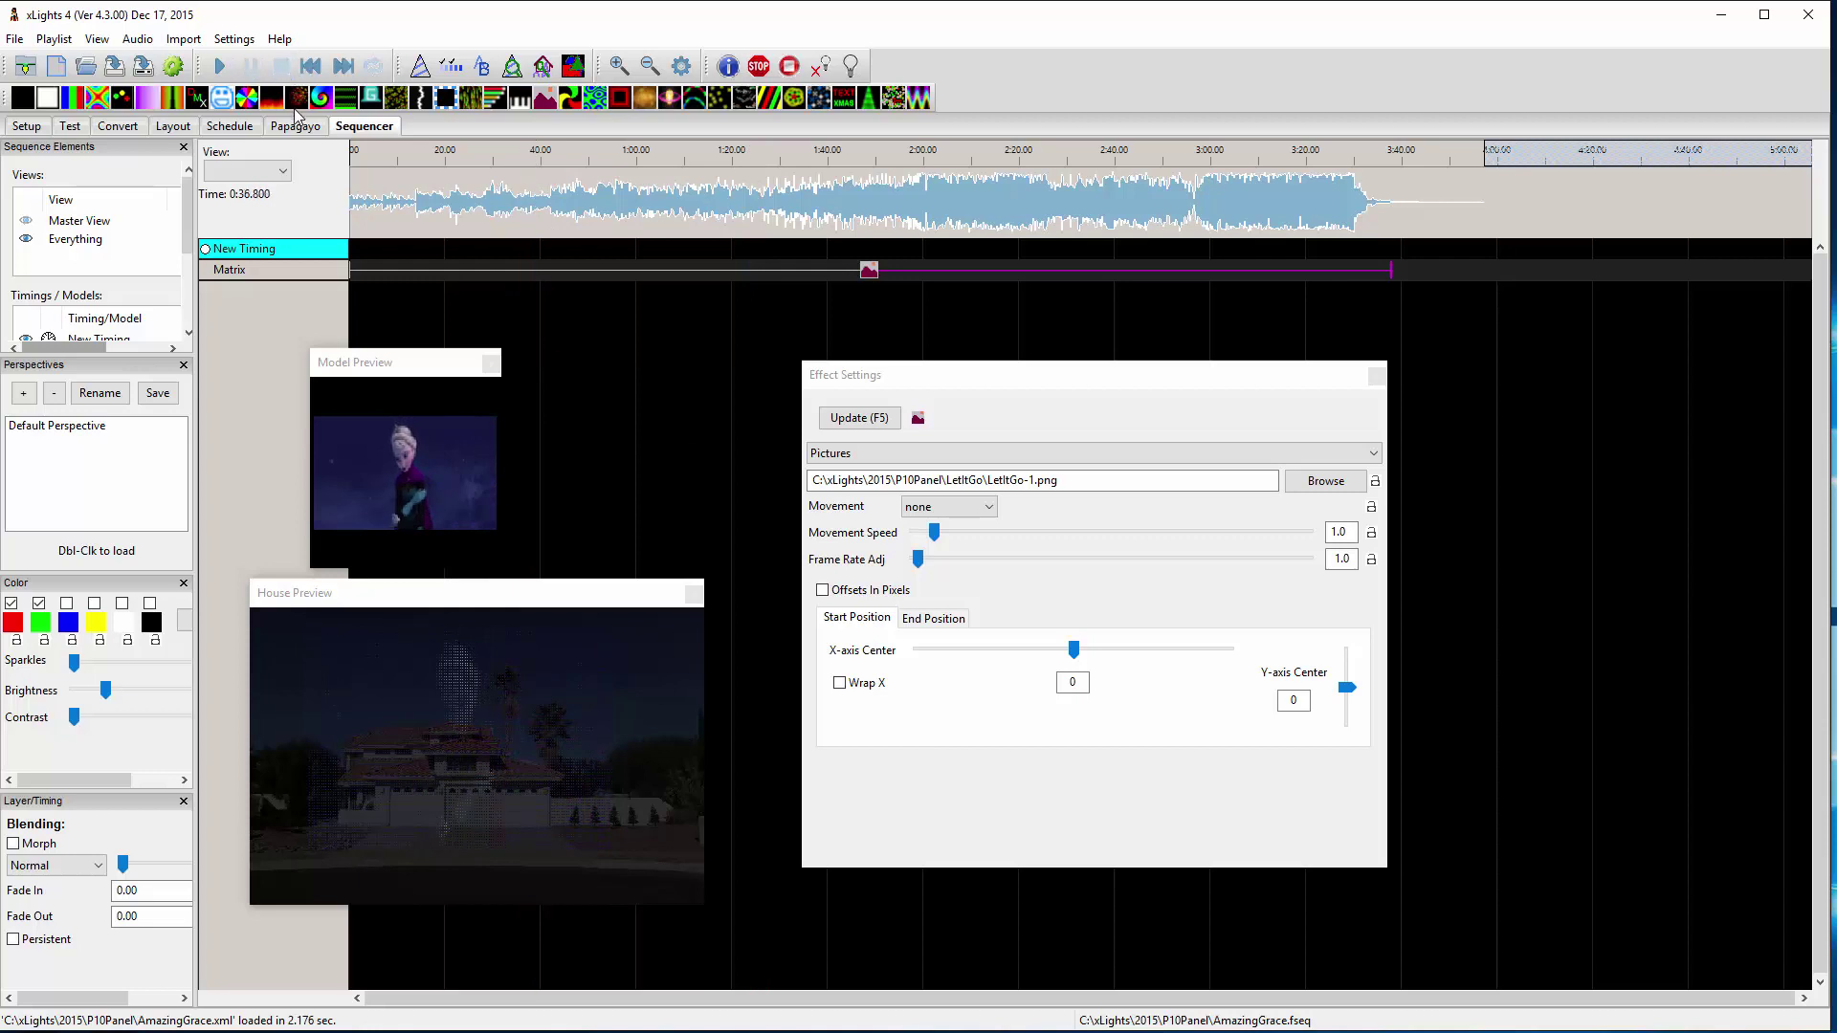
# Insert a Matrix layer, add a 'Let It Go' Text effect near 0:37 and a Fan effect
pyautogui.rightClick(283, 272)
pyautogui.click(374, 284)
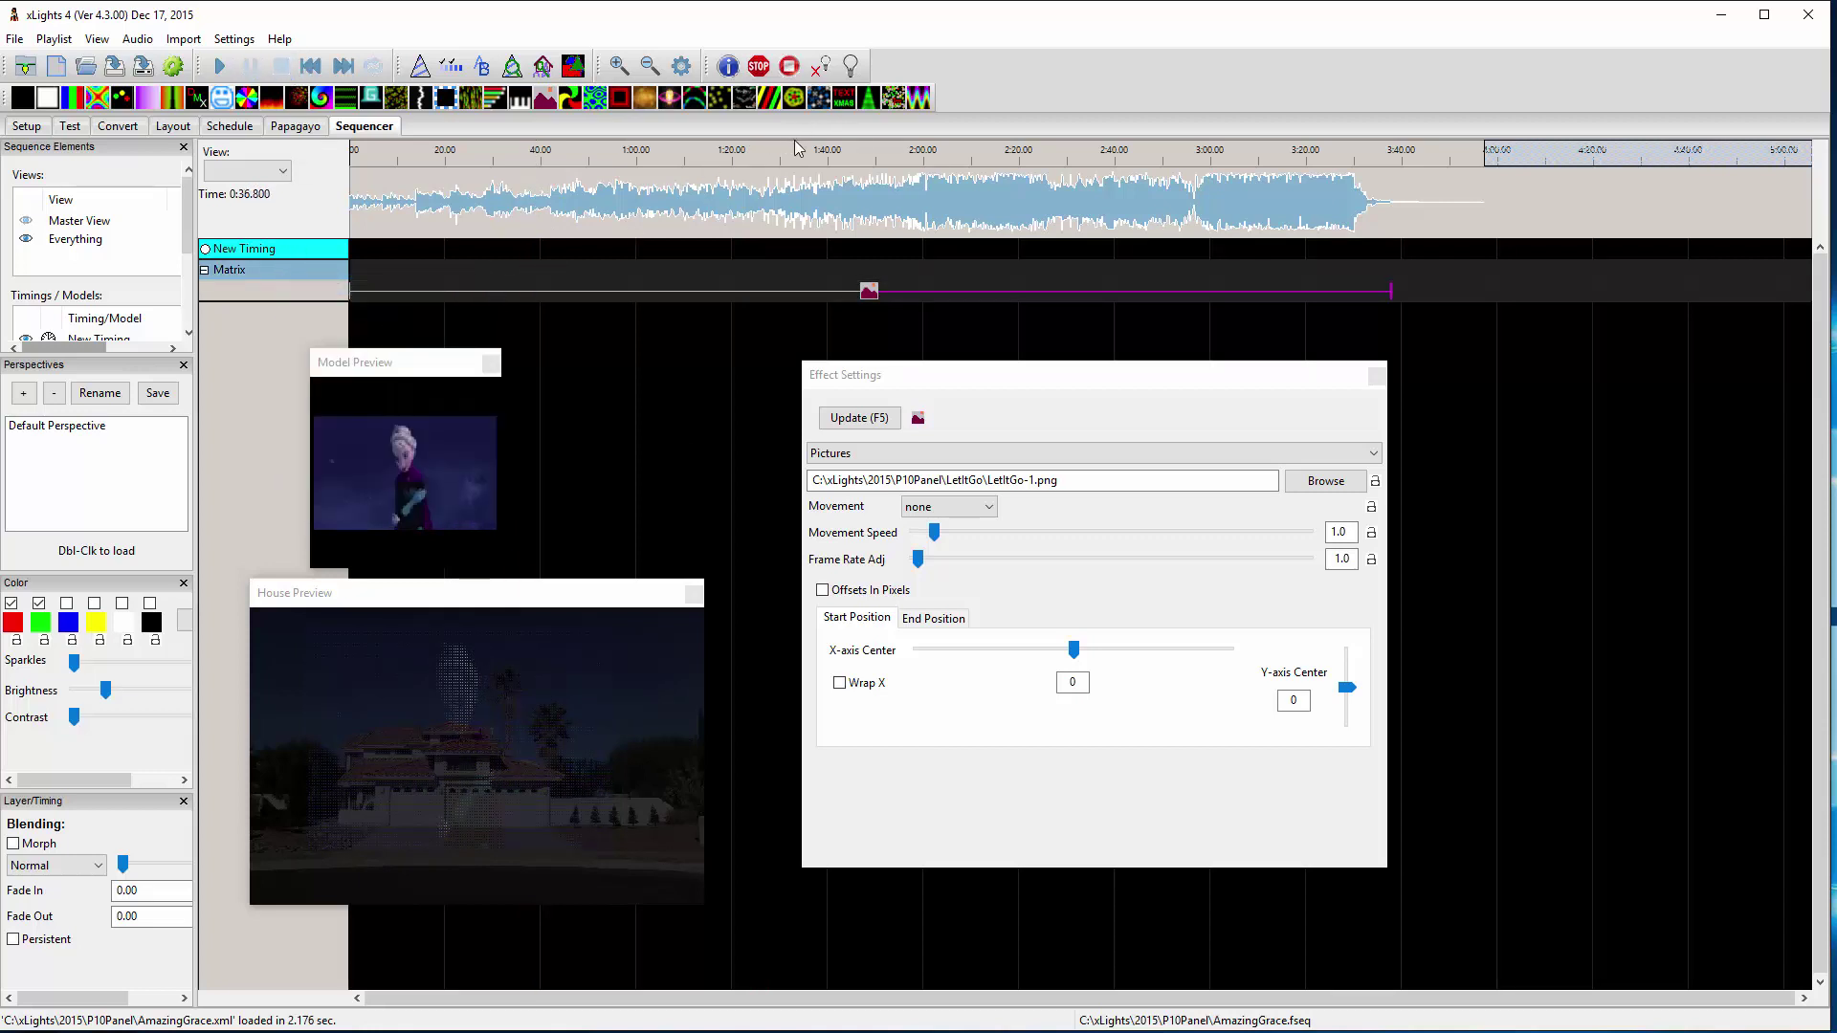
pyautogui.moveTo(843, 108); pyautogui.dragTo(720, 187)
pyautogui.moveTo(570, 277); pyautogui.dragTo(561, 273)
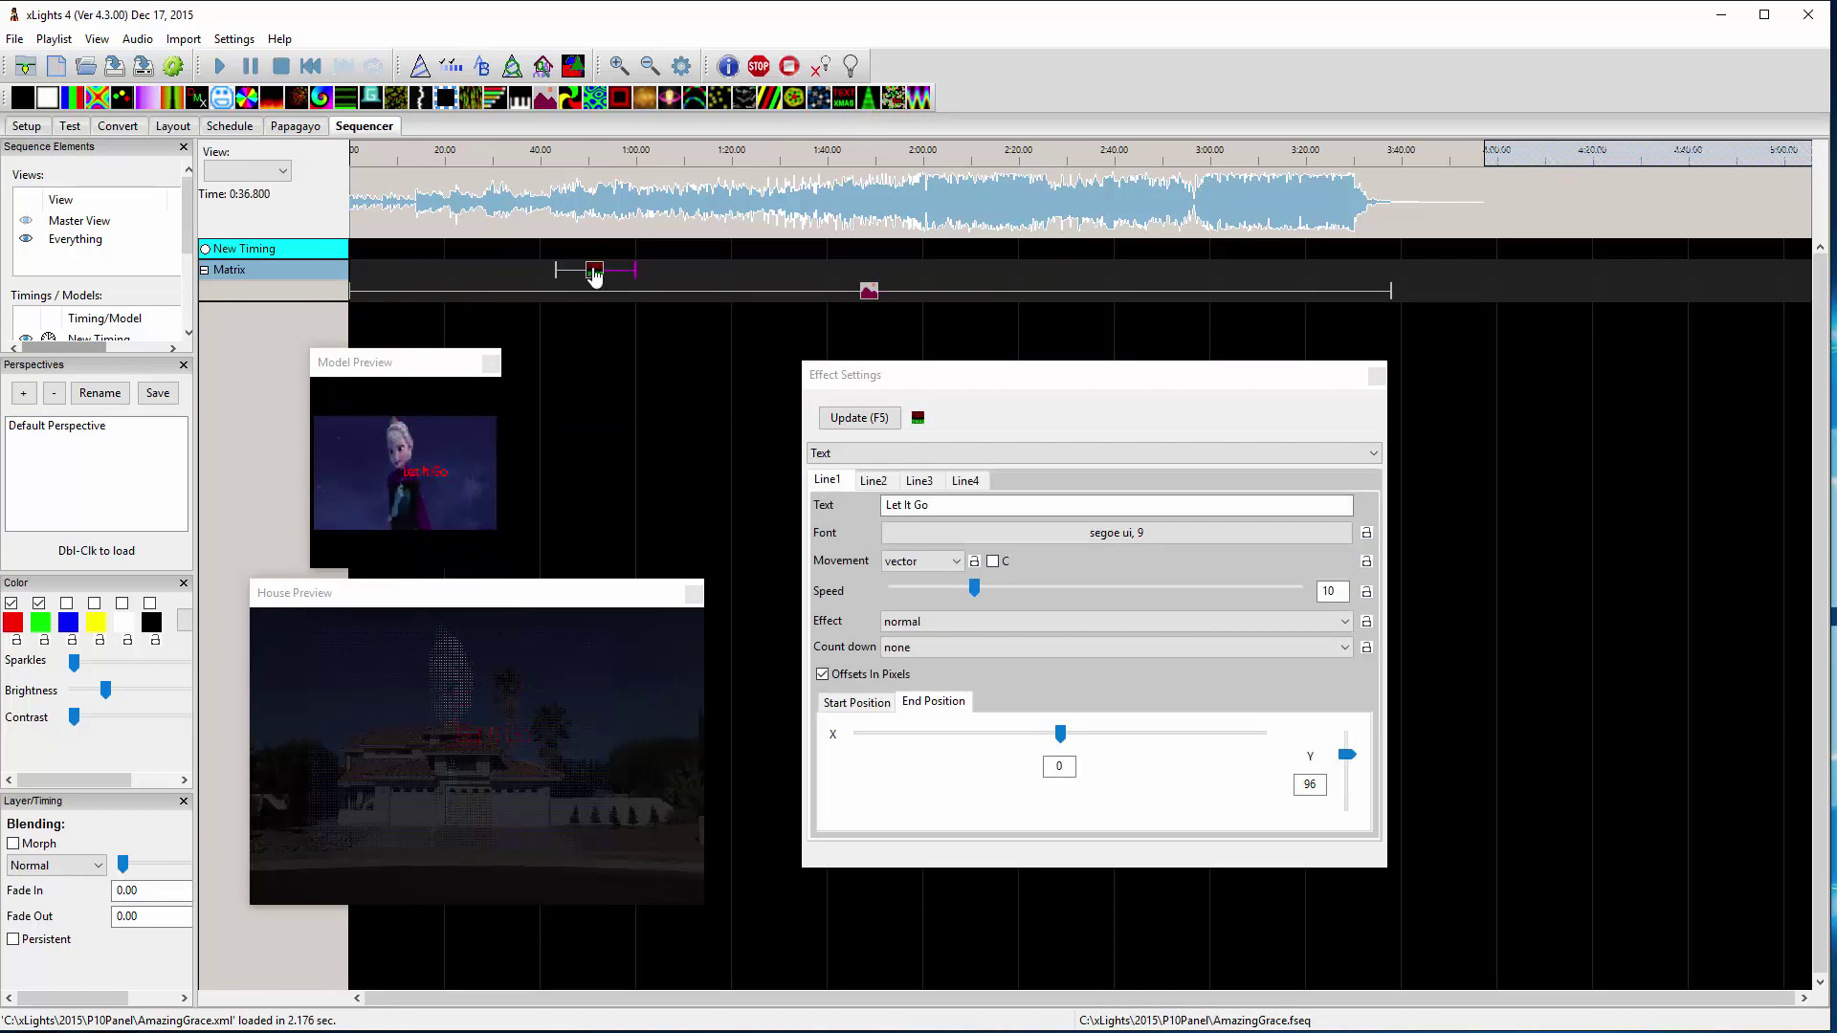
pyautogui.click(594, 275)
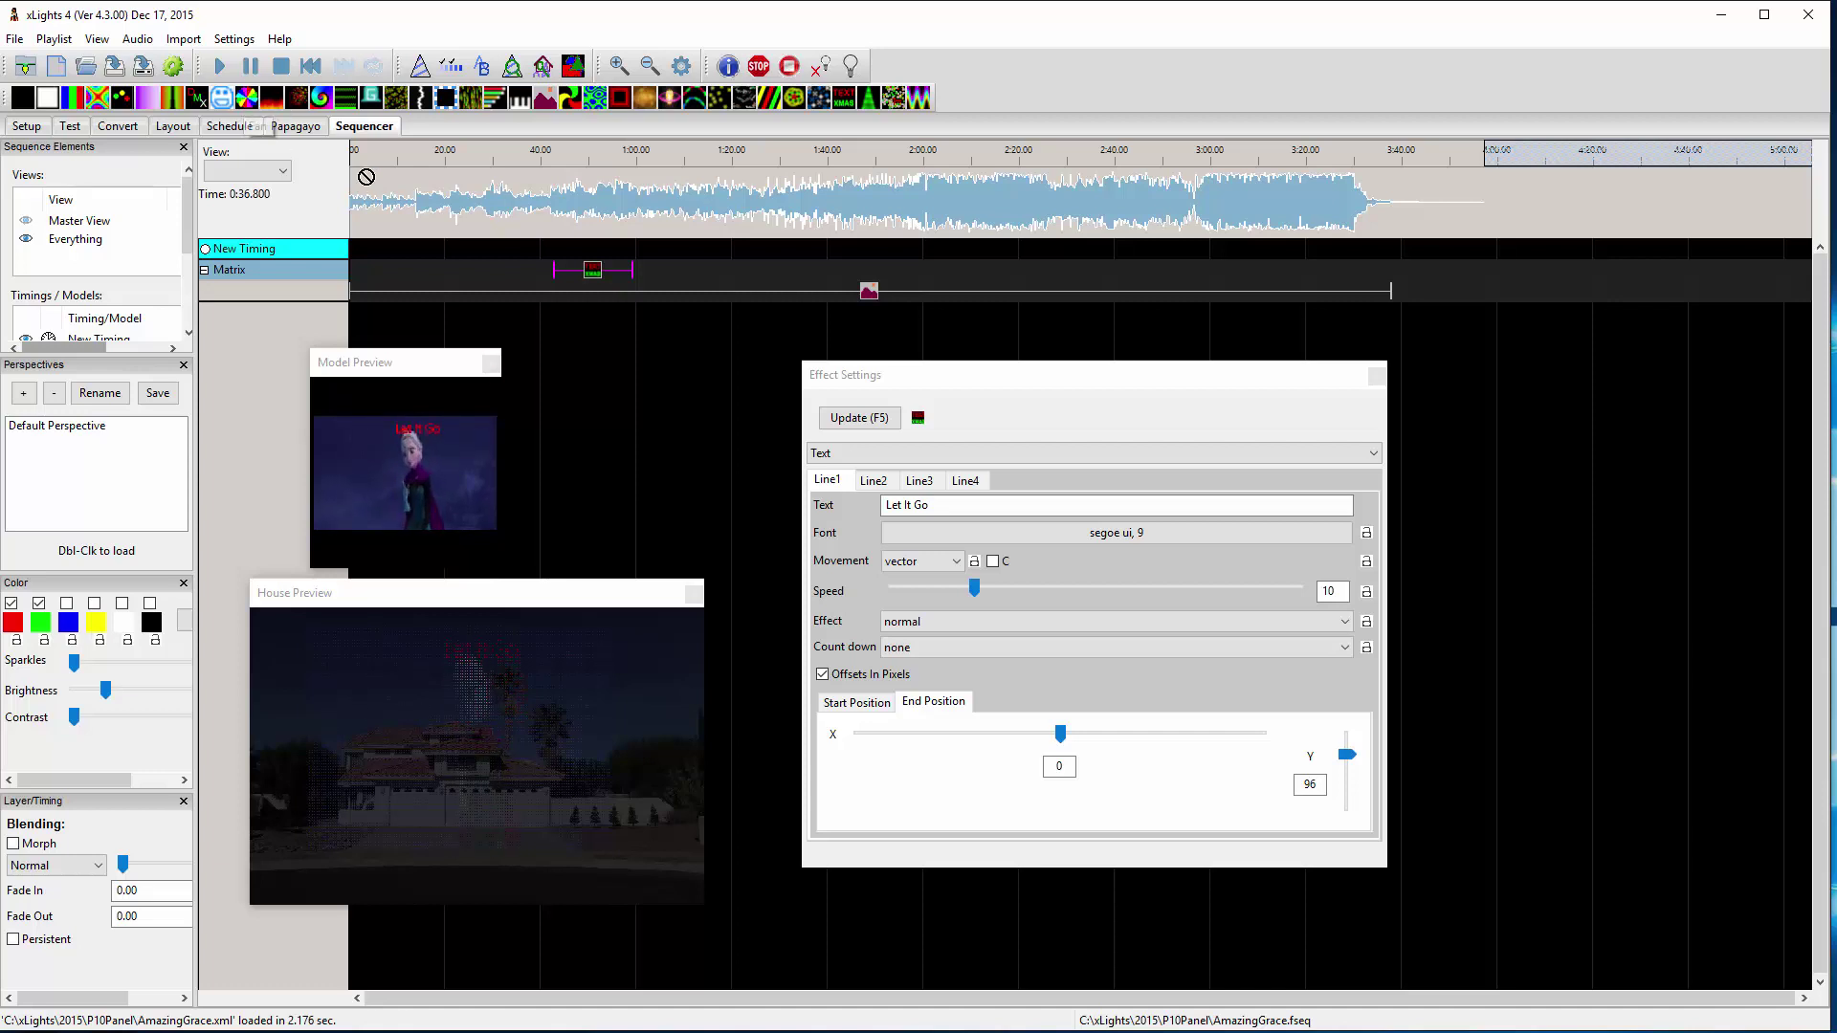
pyautogui.moveTo(466, 279); pyautogui.dragTo(474, 276)
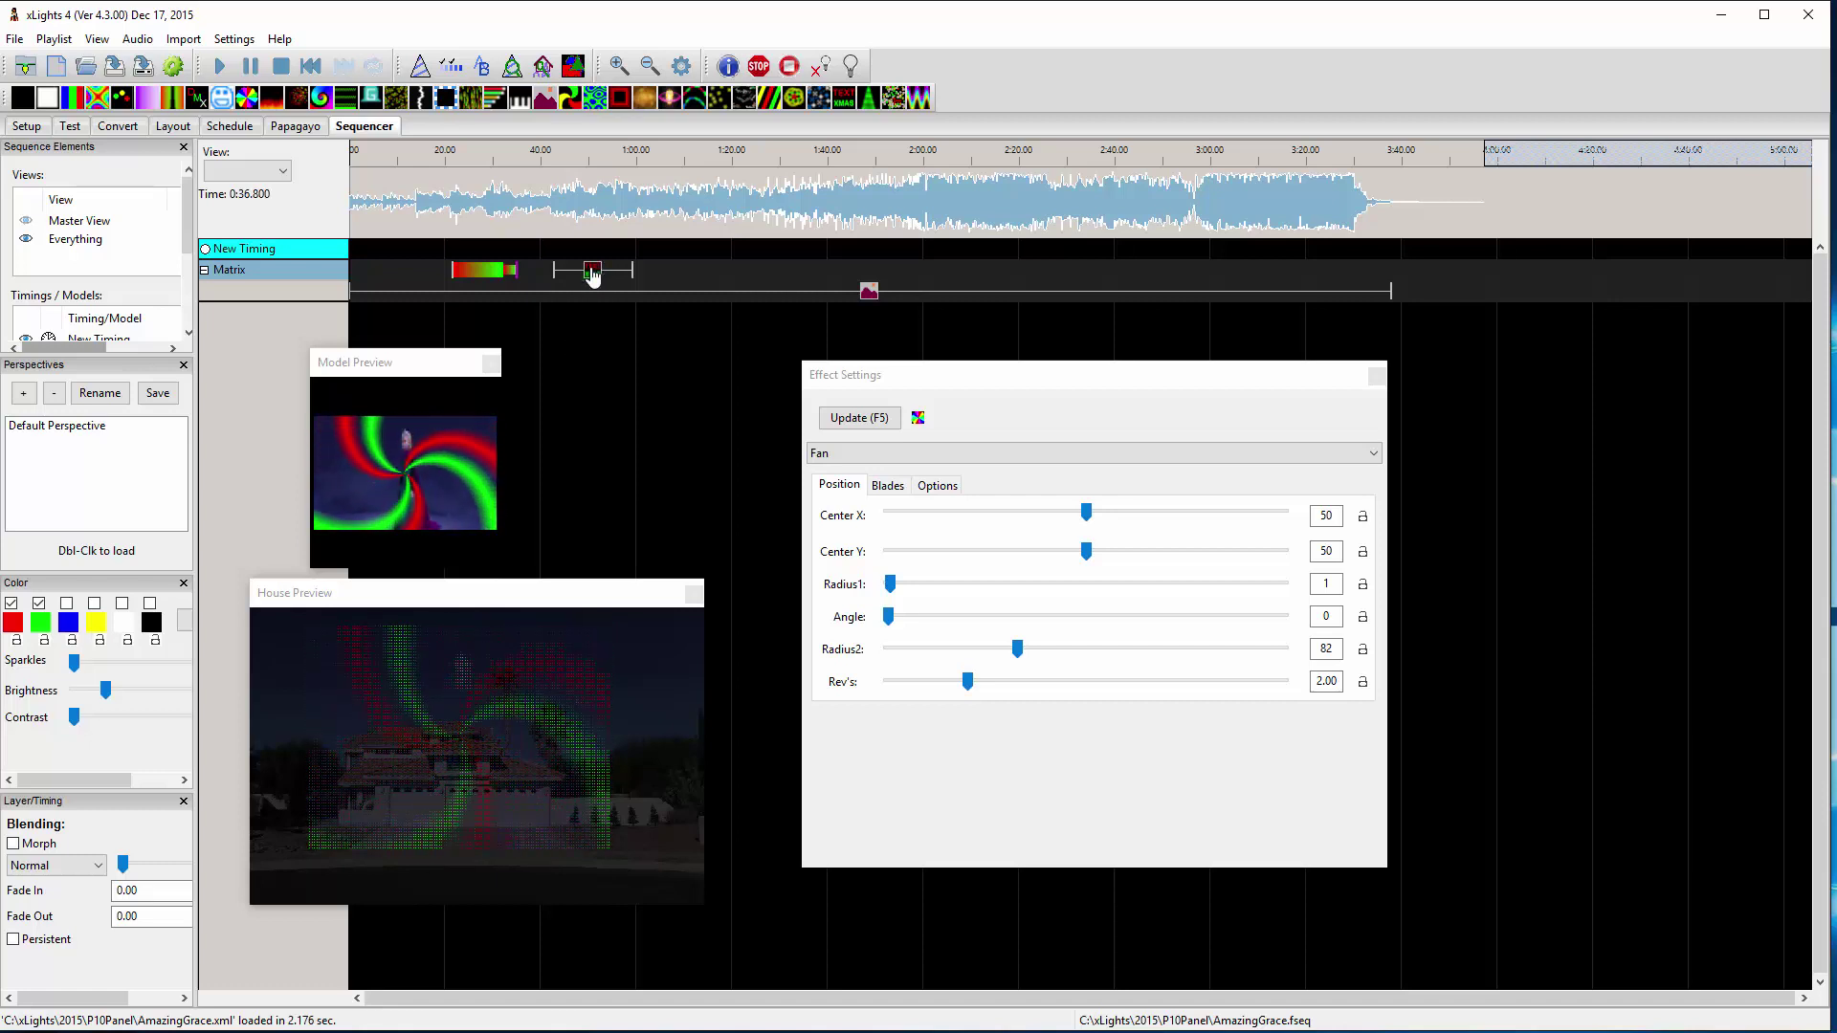
# Insert another Matrix layer and move the 'Let It Go' Text effect into it over the Fan
pyautogui.rightClick(283, 273)
pyautogui.click(366, 287)
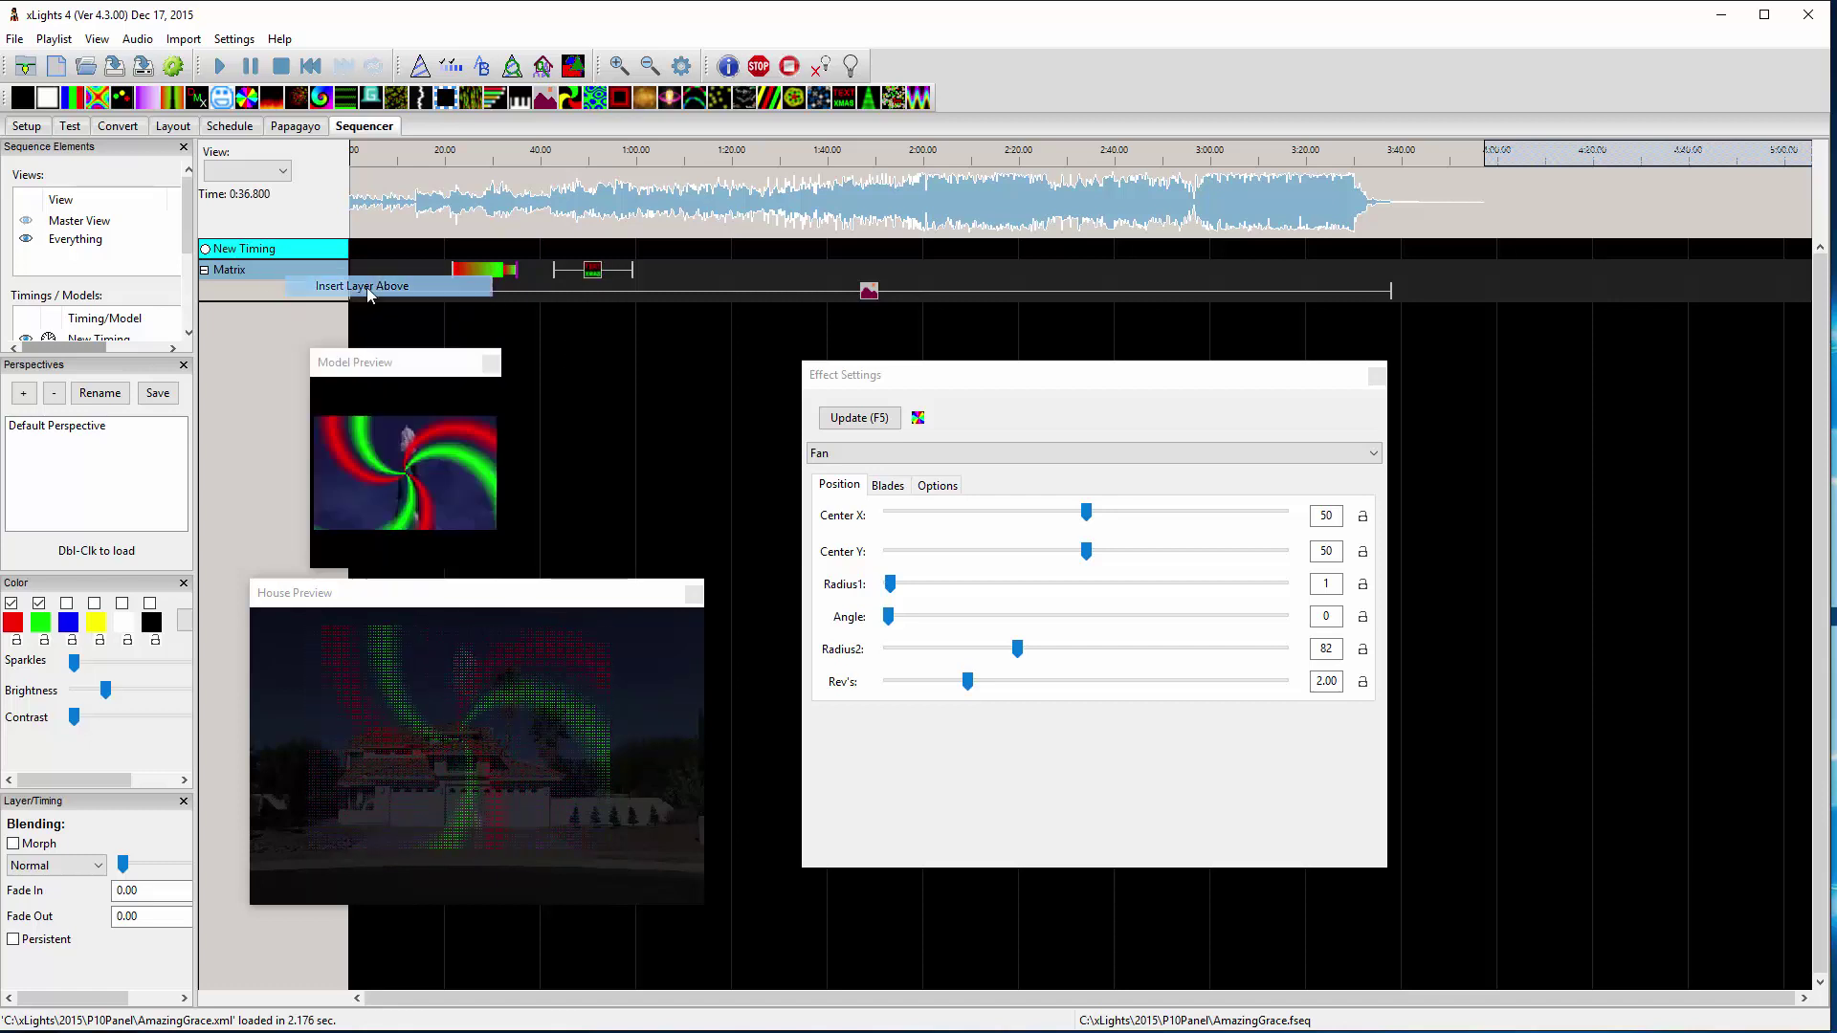
pyautogui.click(591, 291)
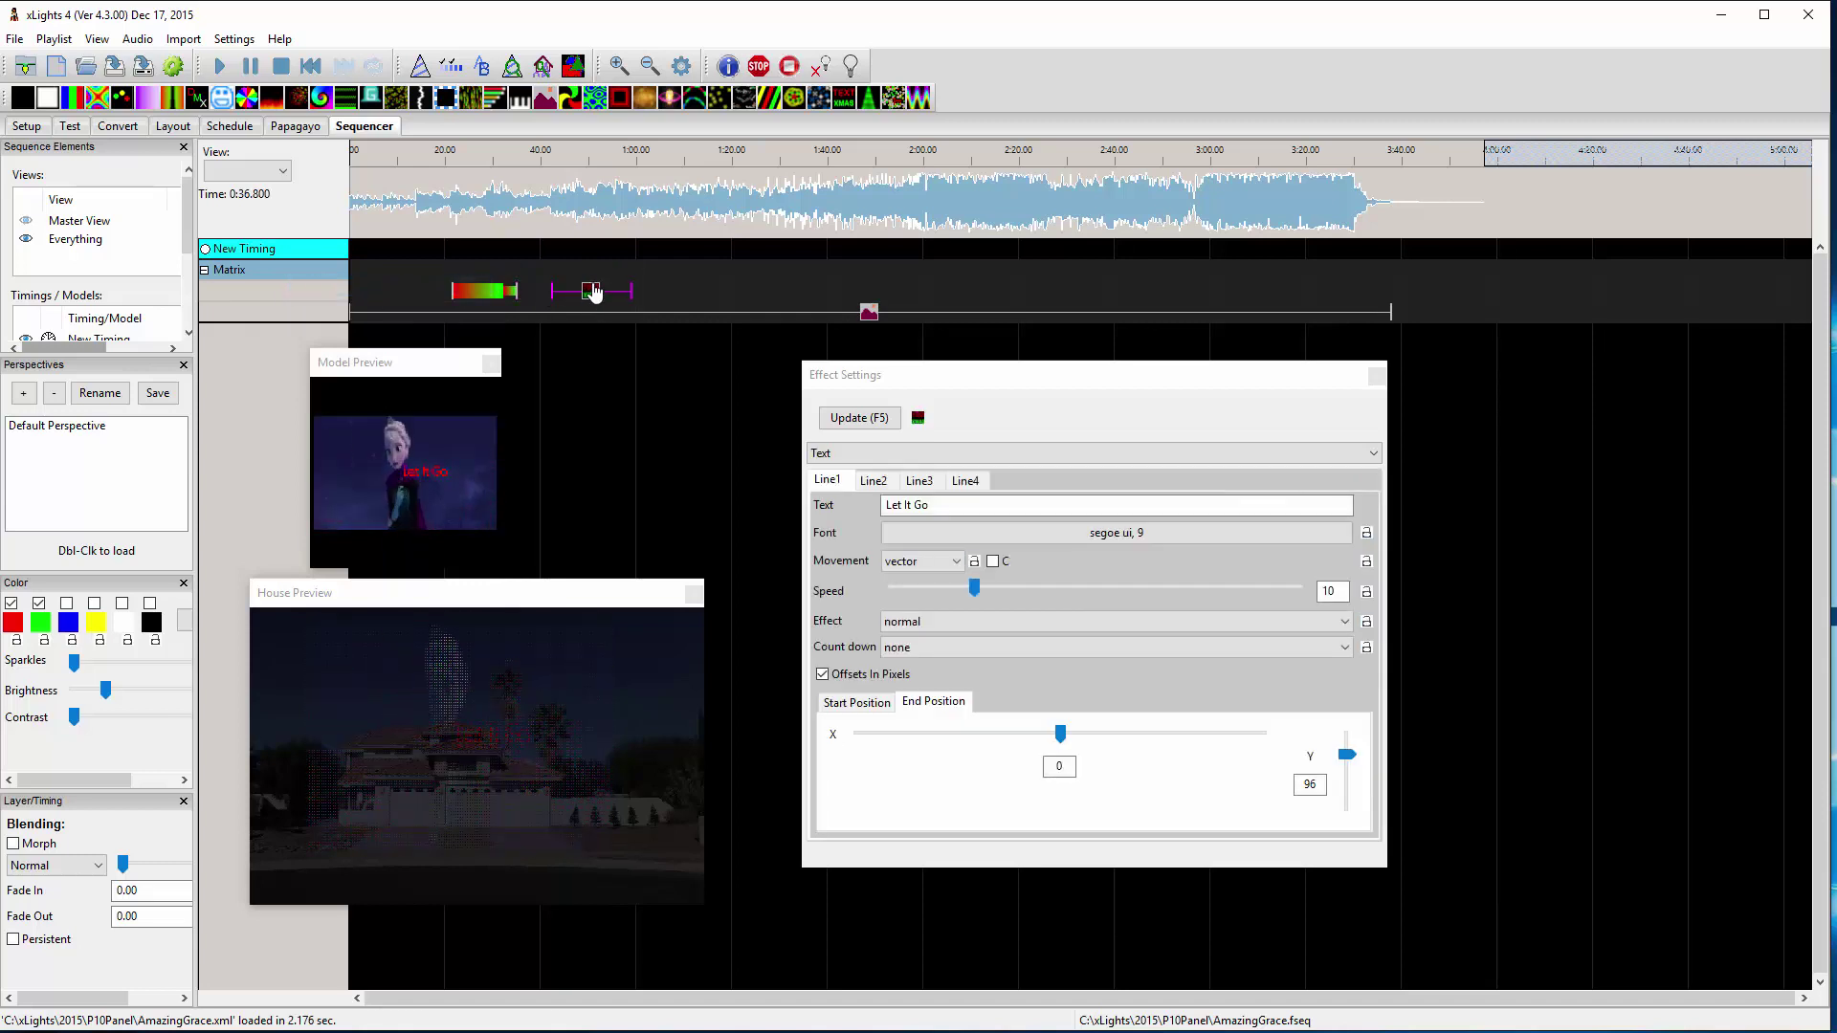
pyautogui.moveTo(590, 280); pyautogui.dragTo(489, 279)
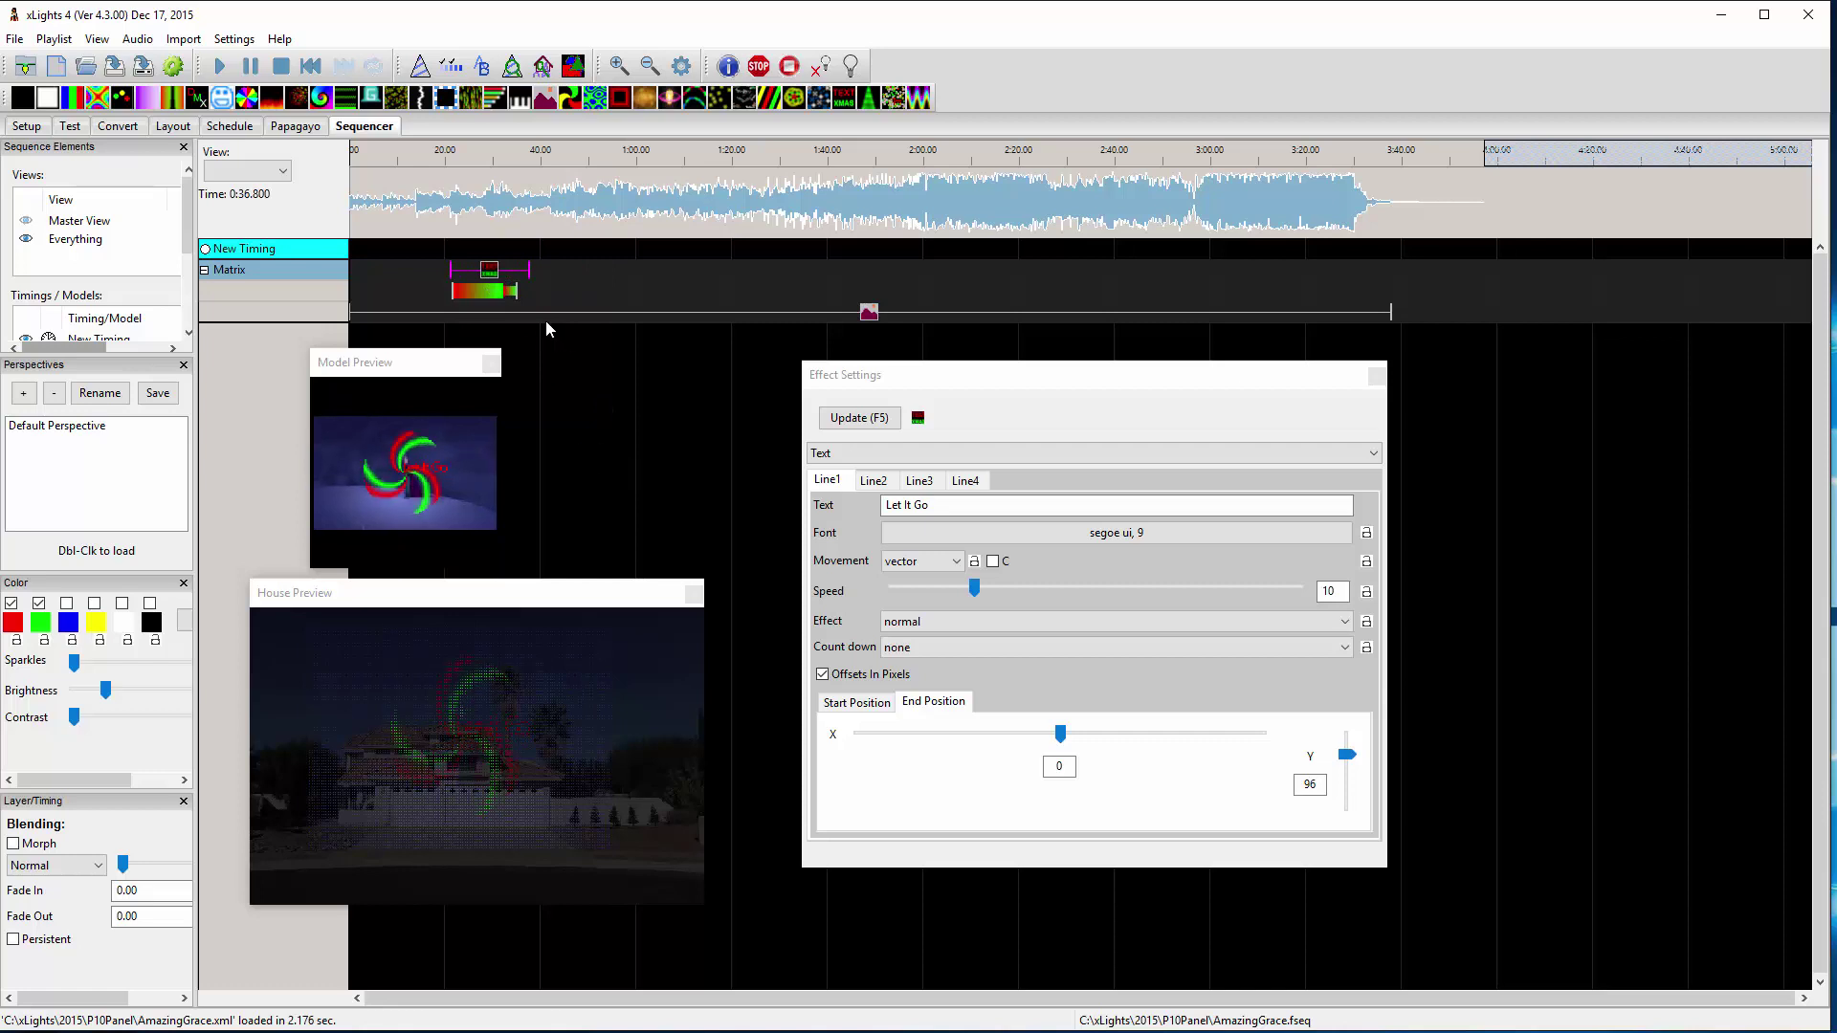